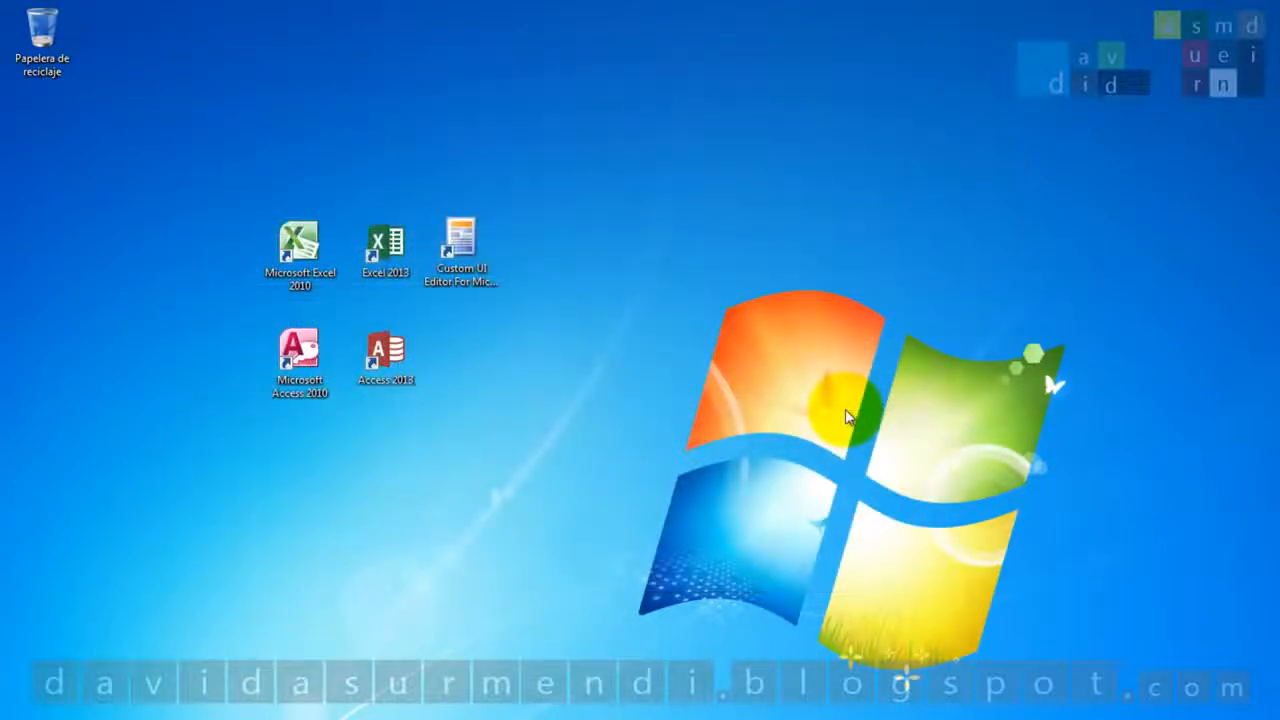
Start Excel 2013, open CrearFormulasBasicasExcel 2013IntroduccionFormulas.xlsx from the computer's Vídeos folder and enable editing.
{"action": "left_click", "coordinate": [398, 258]}
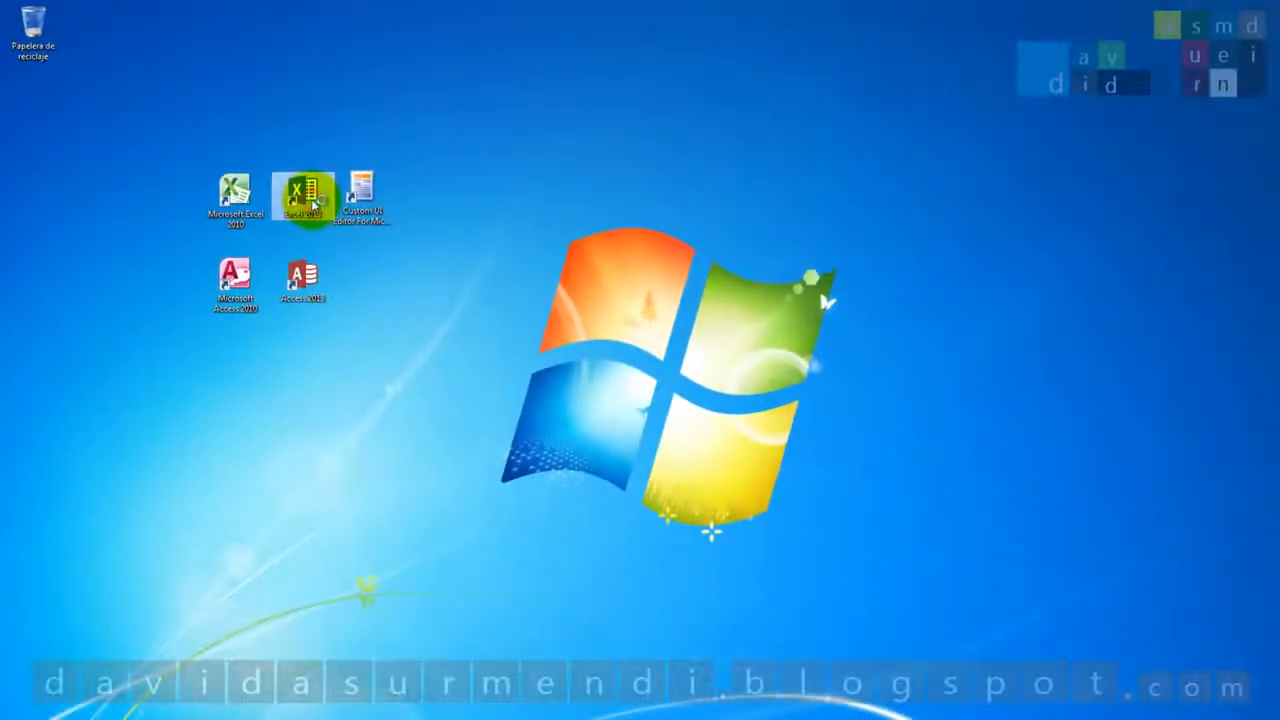
{"action": "double_click", "coordinate": [313, 205]}
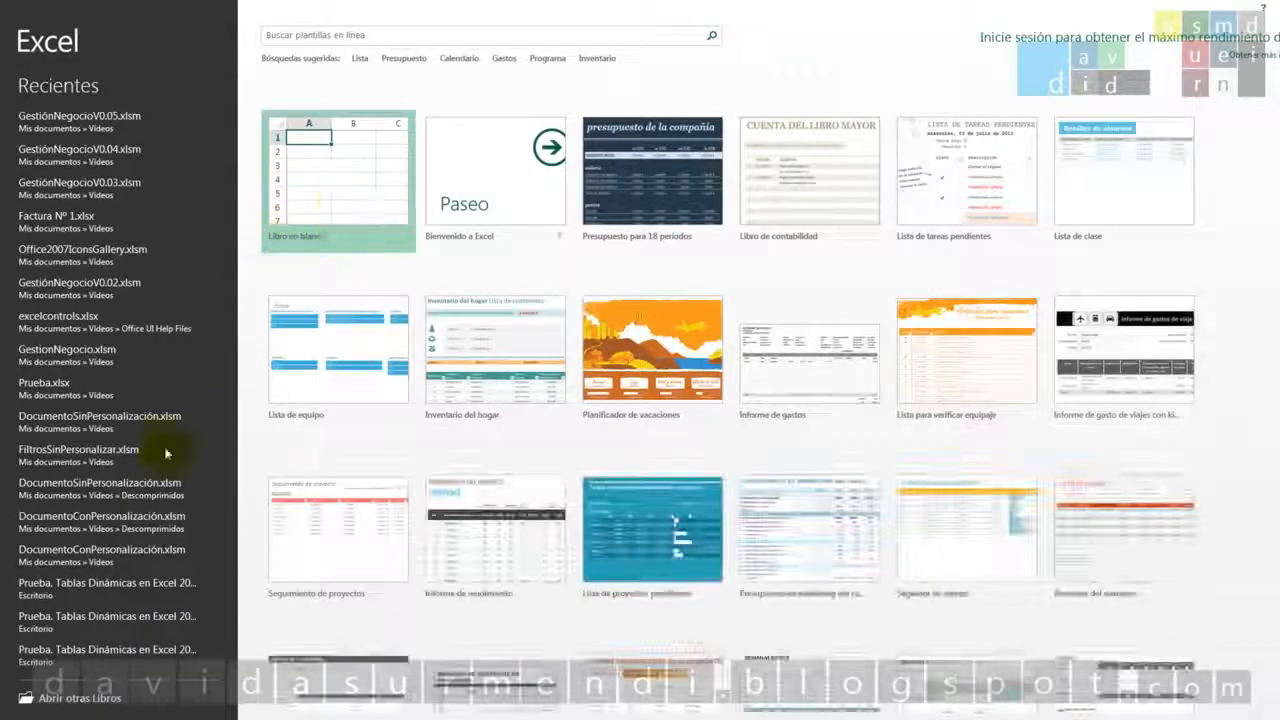
{"action": "left_click", "coordinate": [108, 700]}
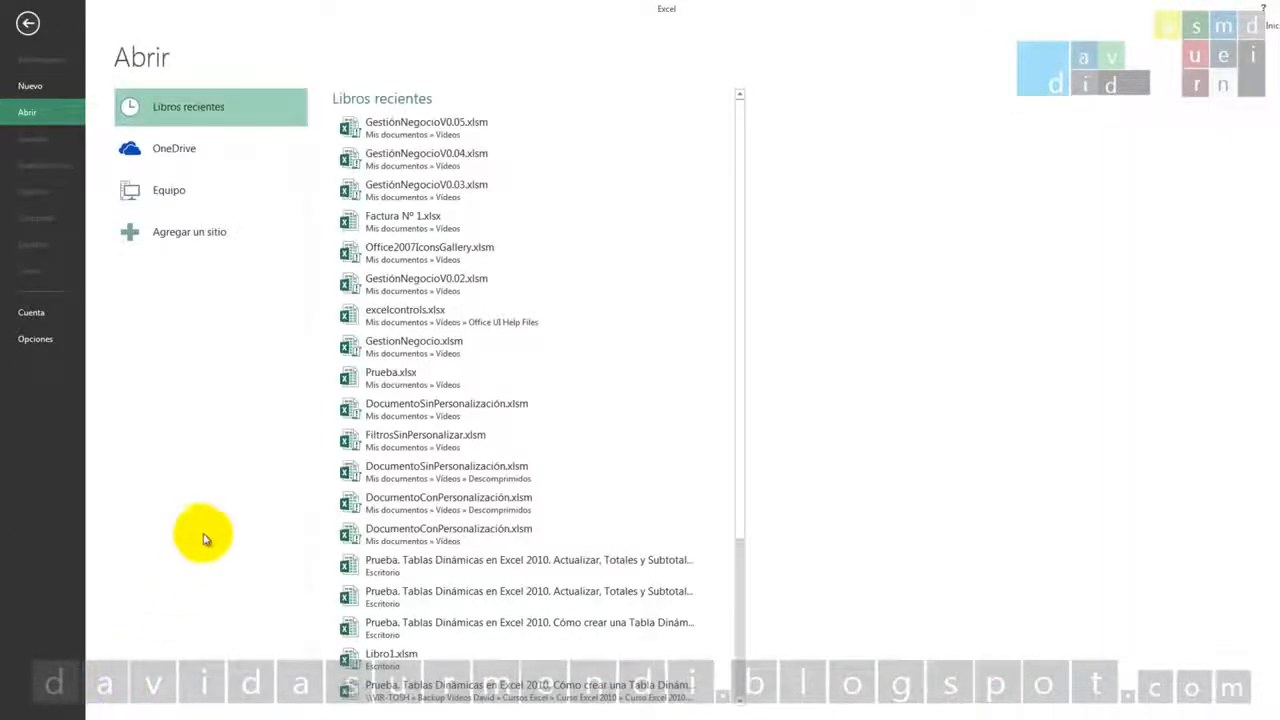
{"action": "left_click", "coordinate": [243, 193]}
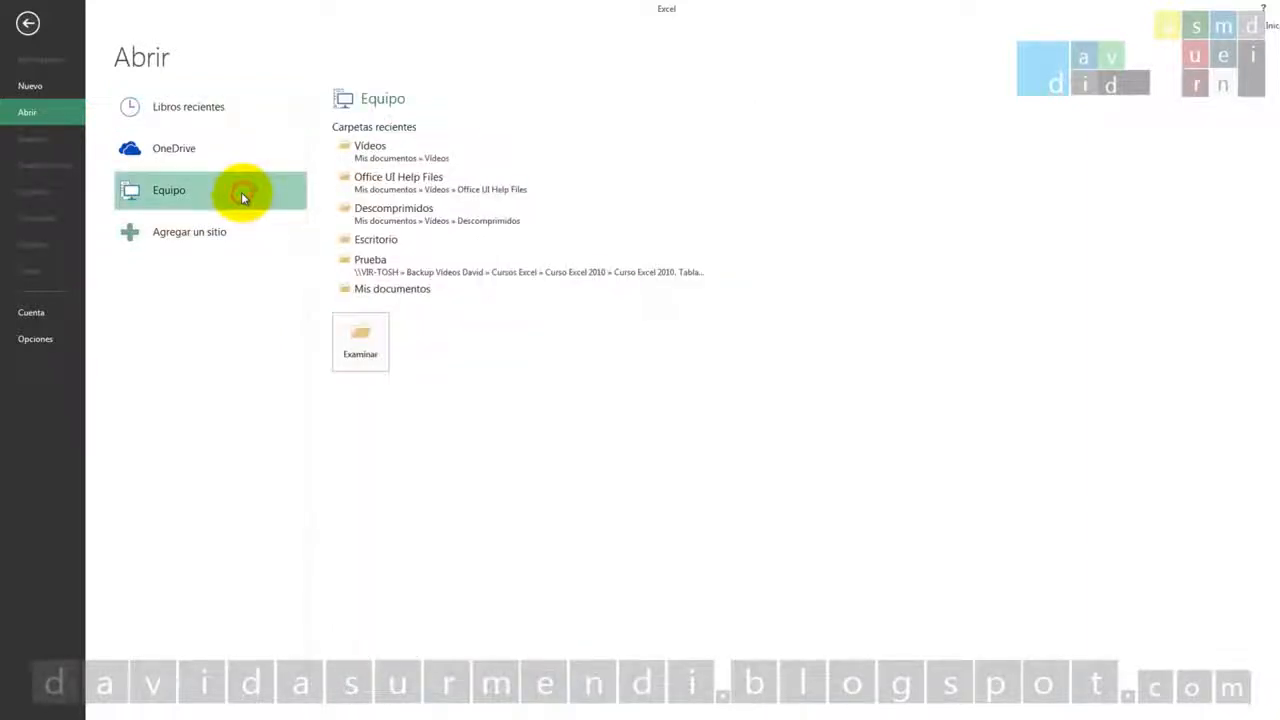
{"action": "left_click", "coordinate": [358, 148]}
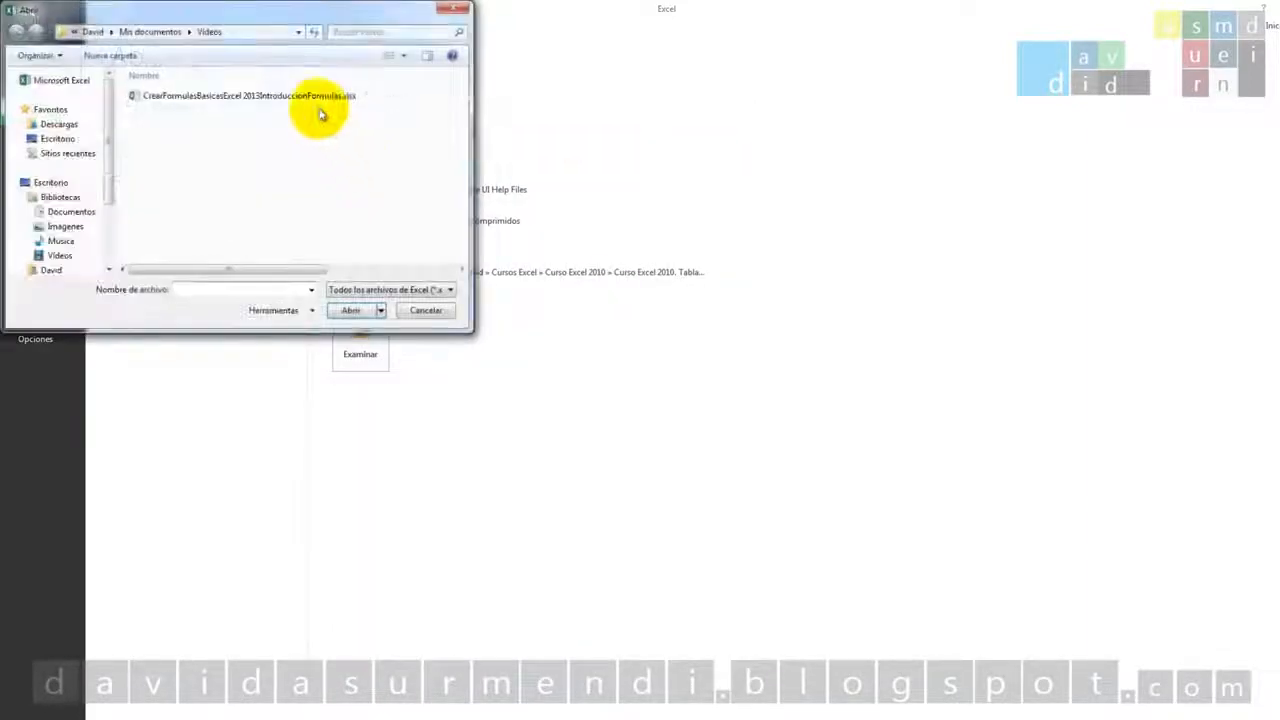
{"action": "double_click", "coordinate": [312, 96]}
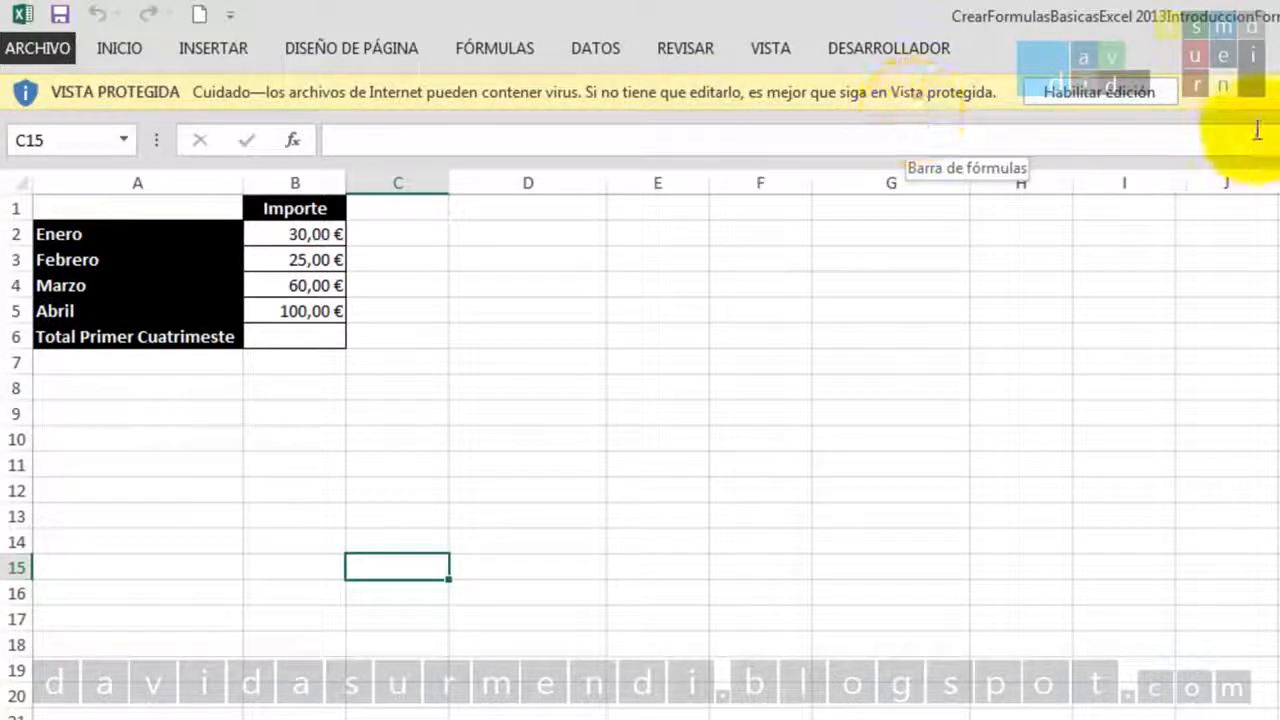
{"action": "left_click", "coordinate": [1146, 94]}
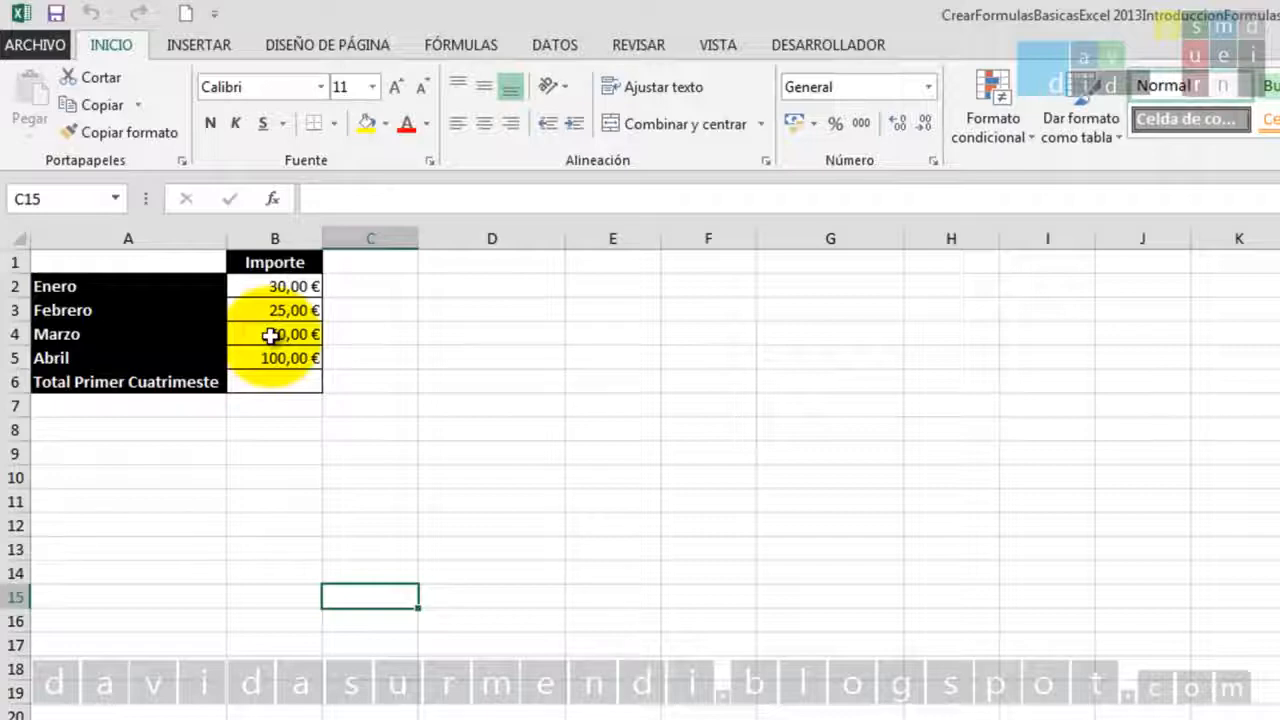
Try the equals sign and the plus sign as formula openers in cell B6, ending with the equals sign.
{"action": "left_click", "coordinate": [280, 385]}
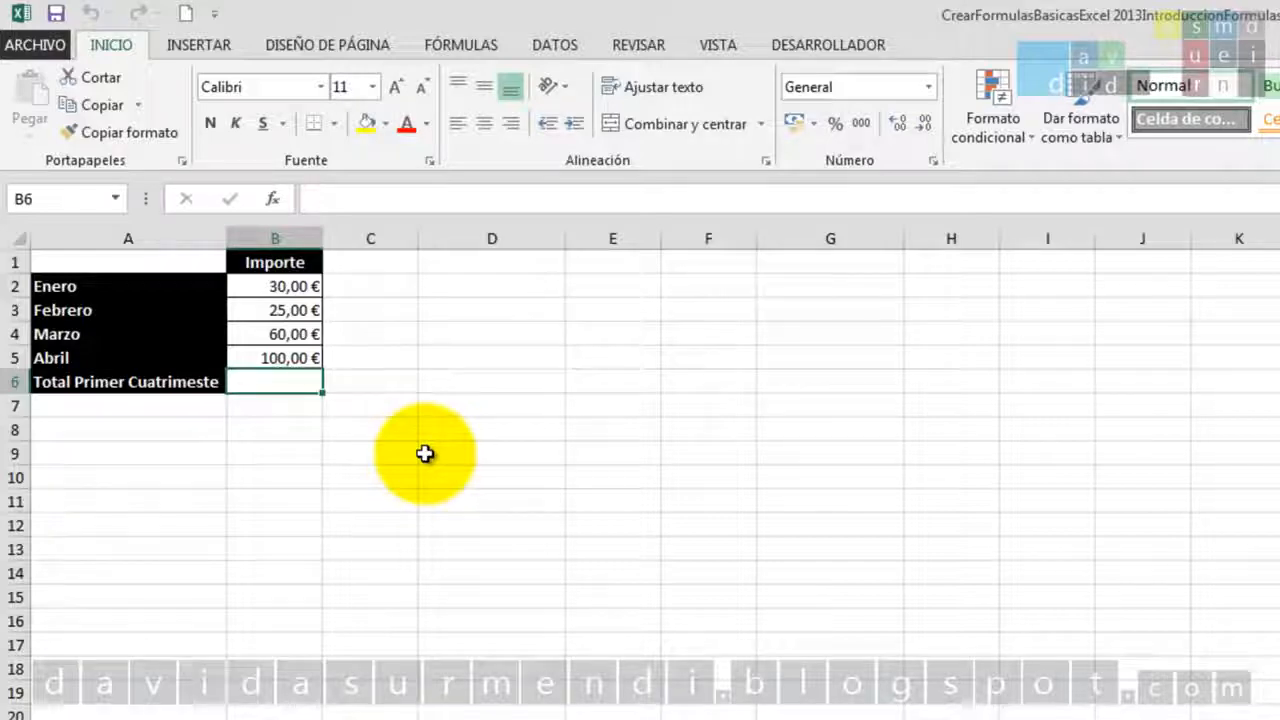
{"action": "type", "text": "="}
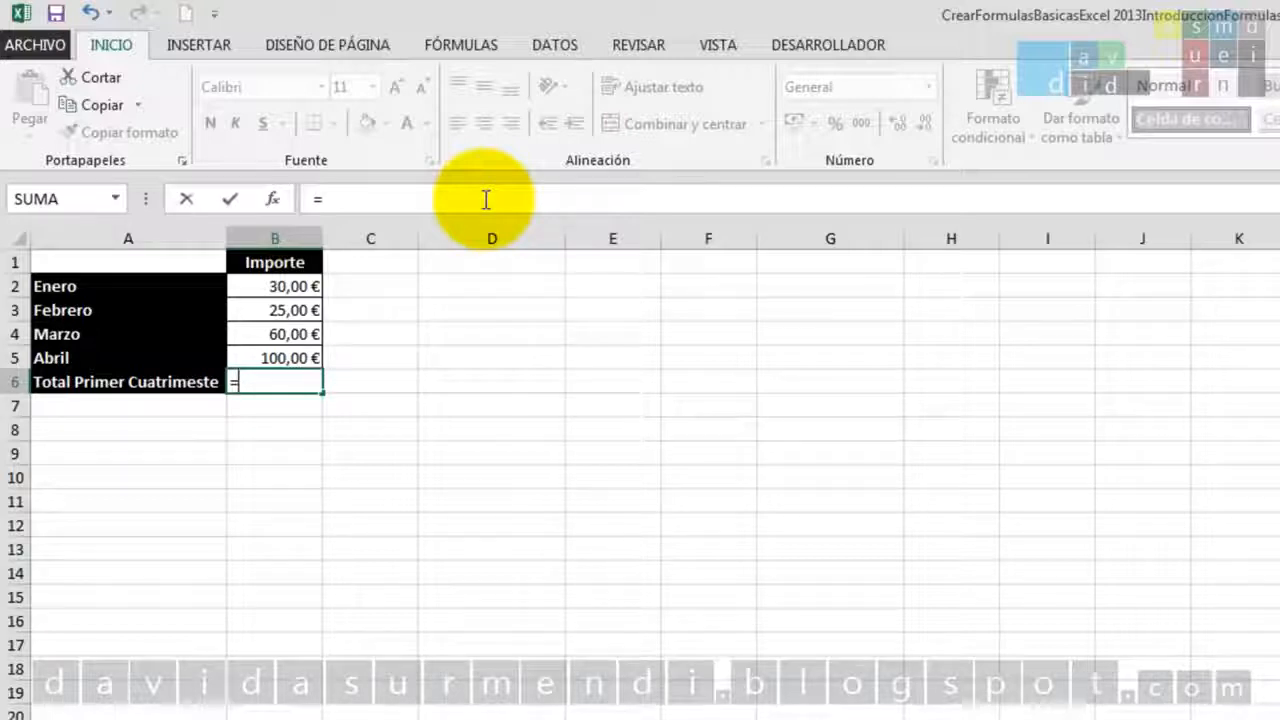
{"action": "key", "text": "BackSpace"}
{"action": "type", "text": "+"}
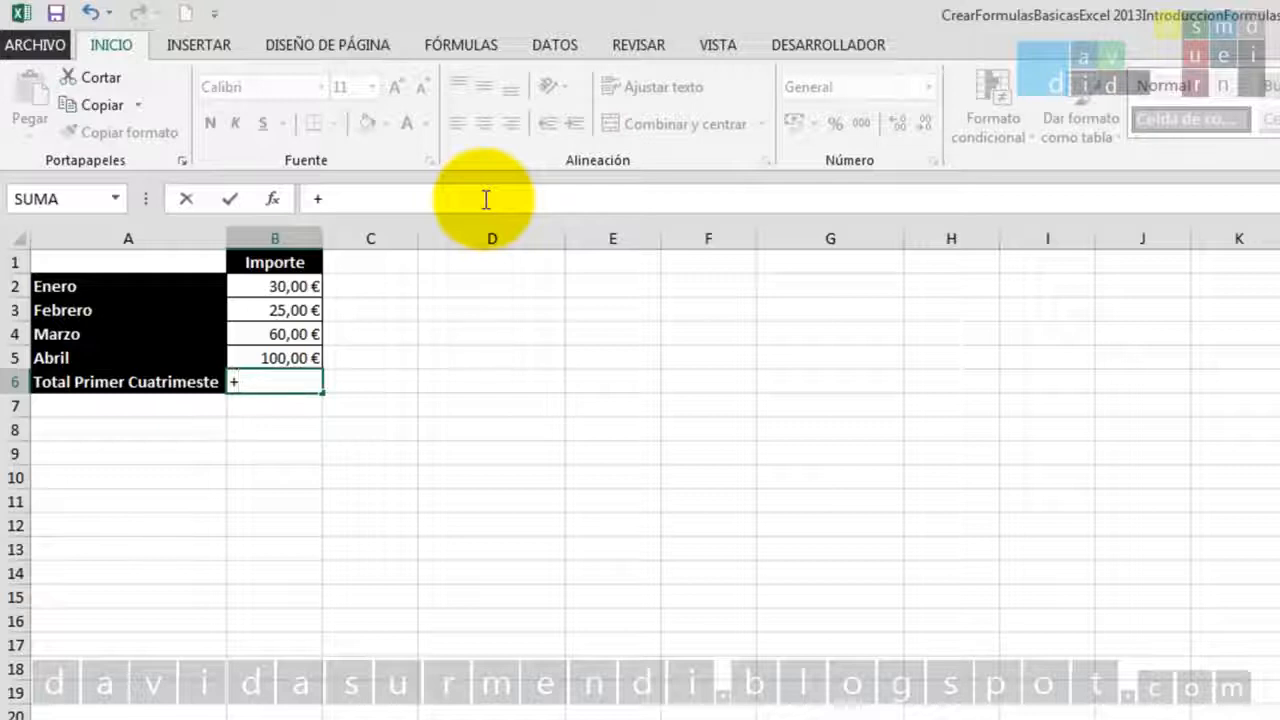
{"action": "key", "text": "BackSpace"}
{"action": "type", "text": "="}
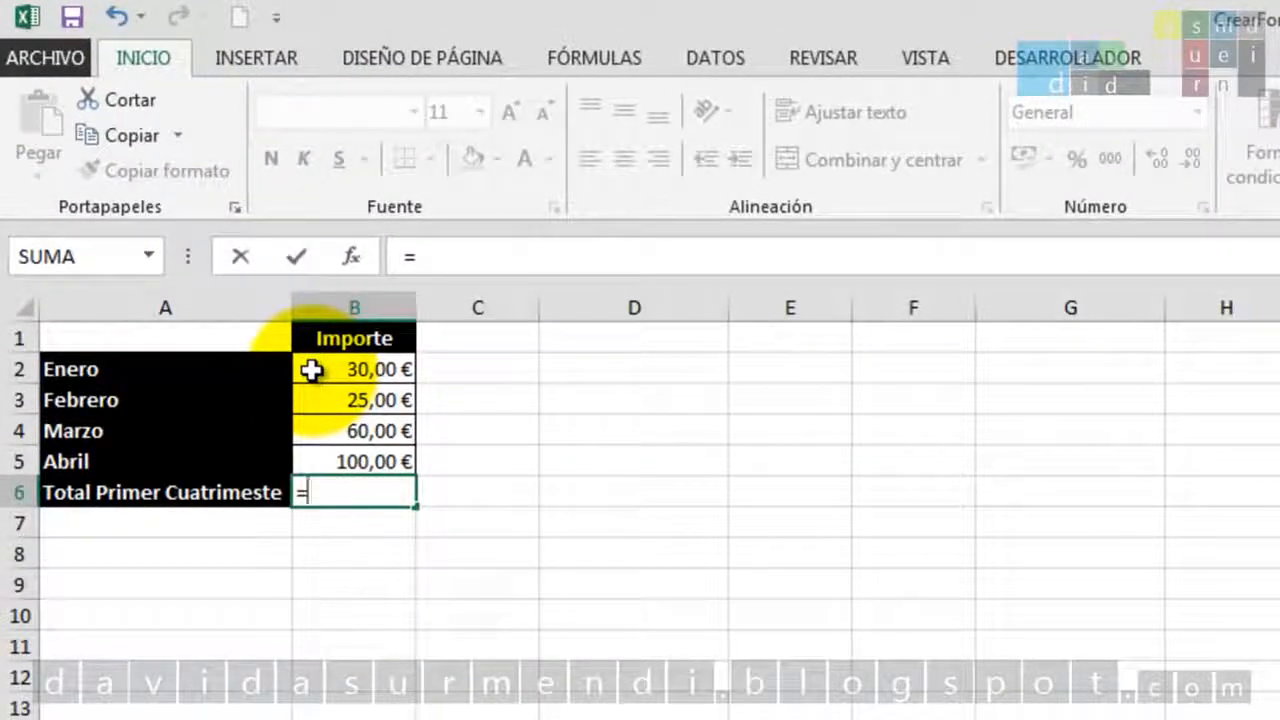
Complete and enter the total formula in B6 as =B2 + B3 + B4 + B5.
{"action": "type", "text": "B2"}
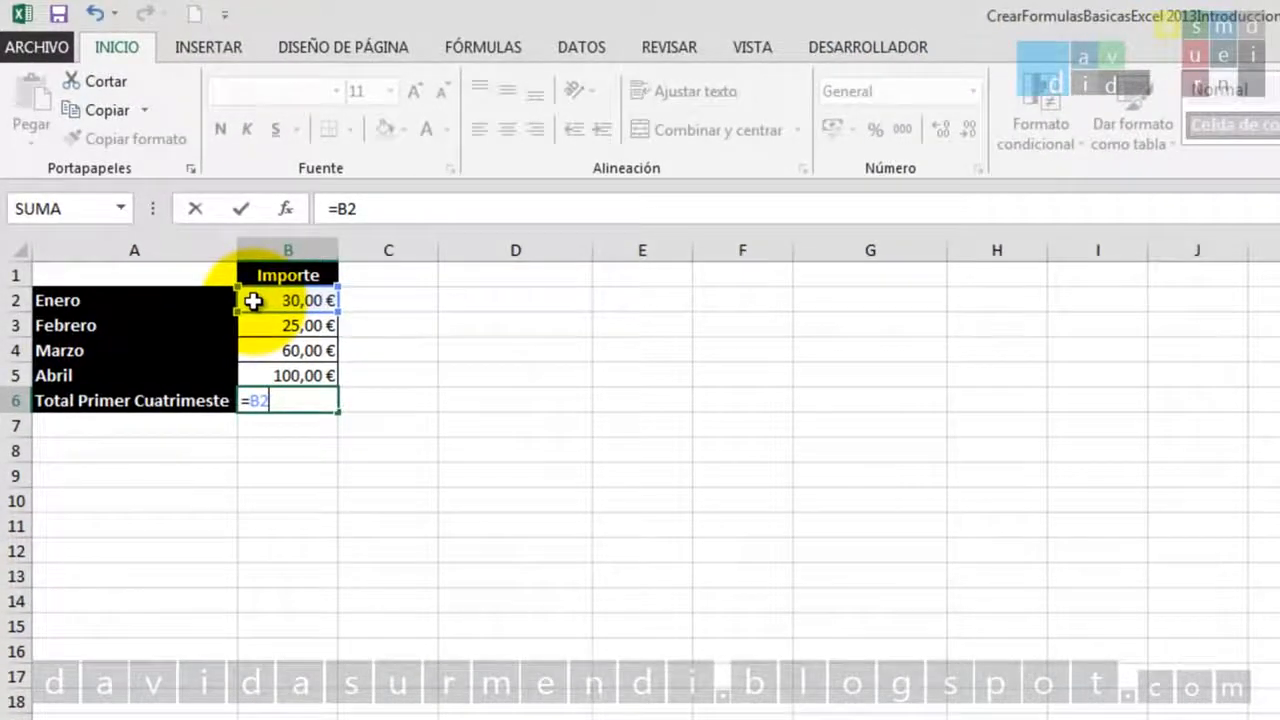
{"action": "key", "text": "BackSpace"}
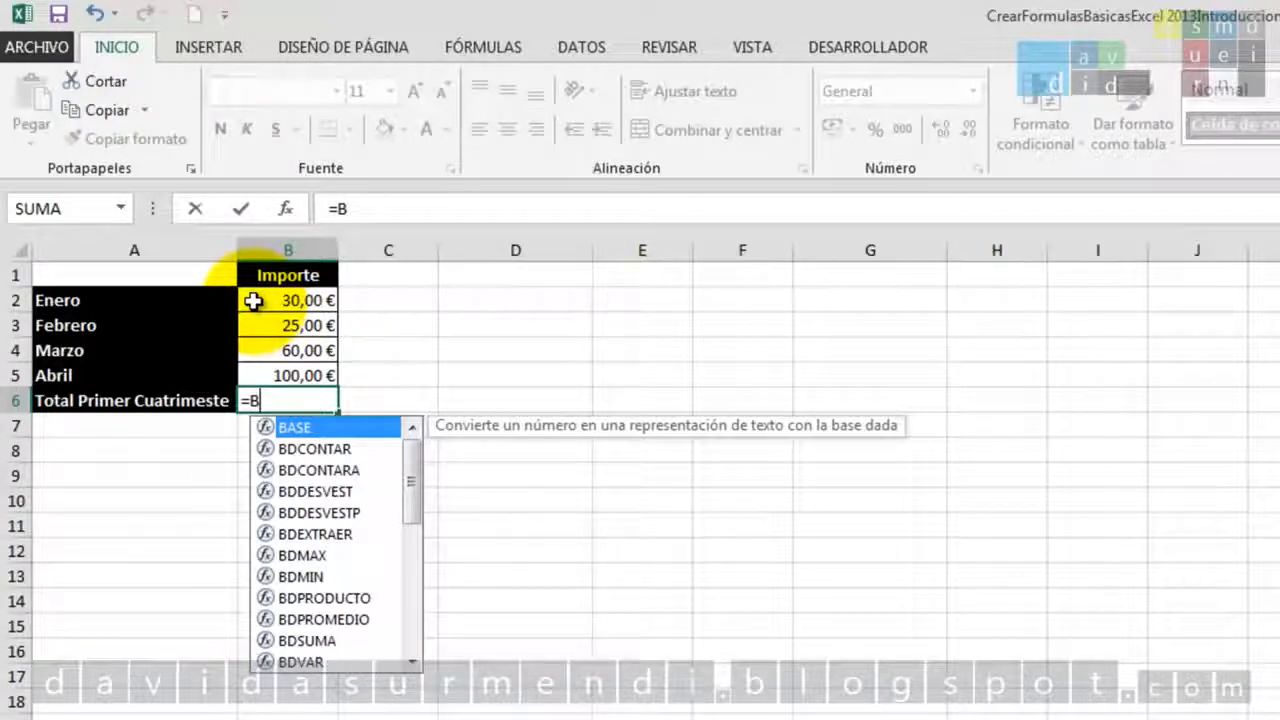
{"action": "type", "text": "2"}
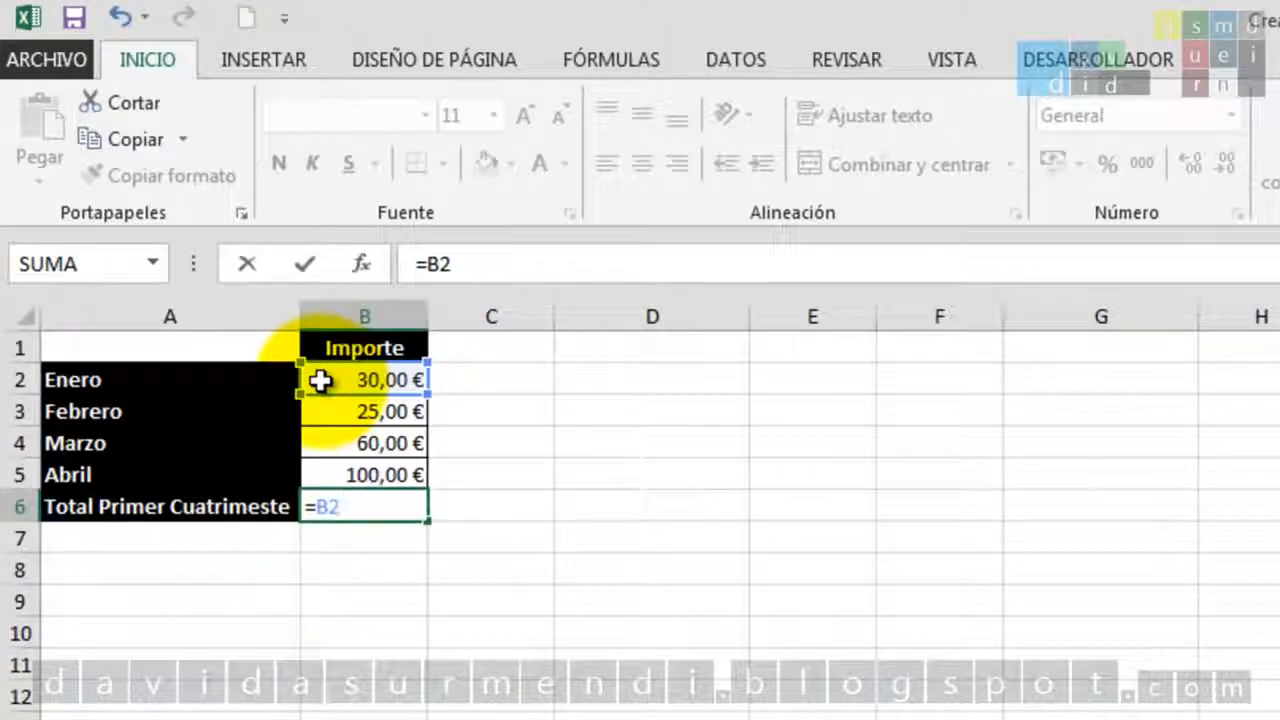
{"action": "type", "text": "+"}
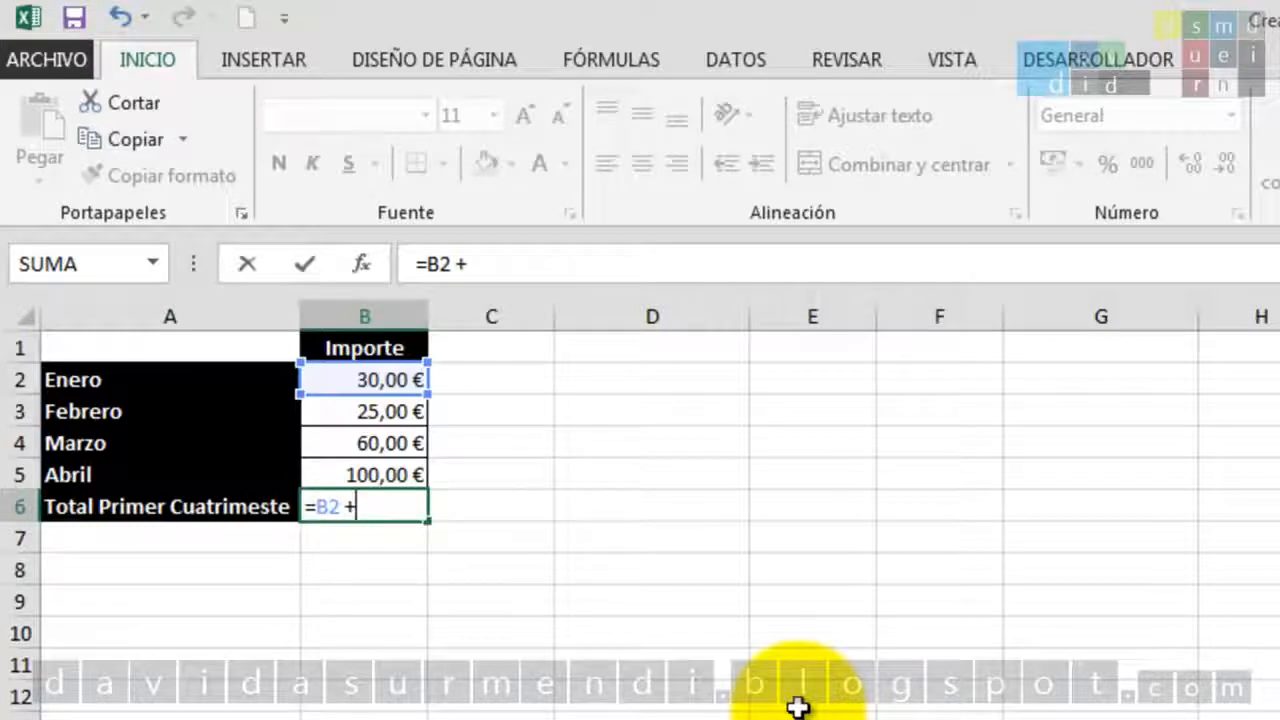
{"action": "type", "text": "B3 +"}
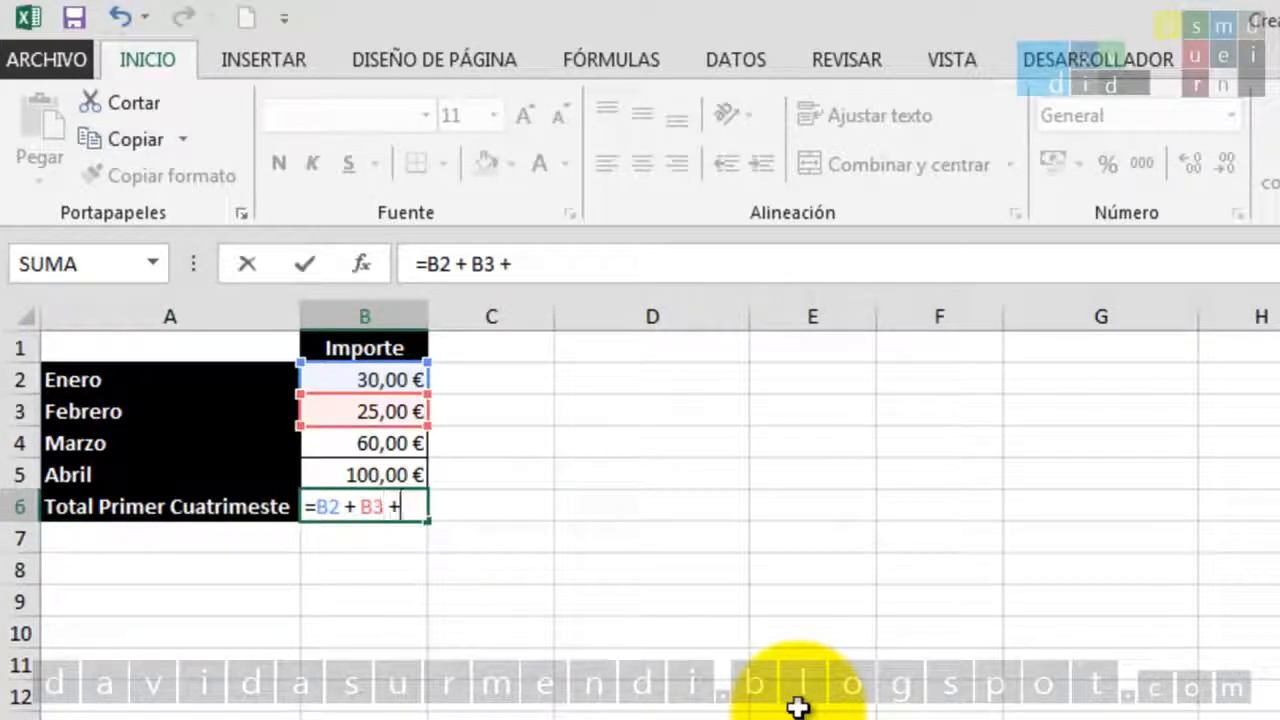
{"action": "type", "text": " B4 + B"}
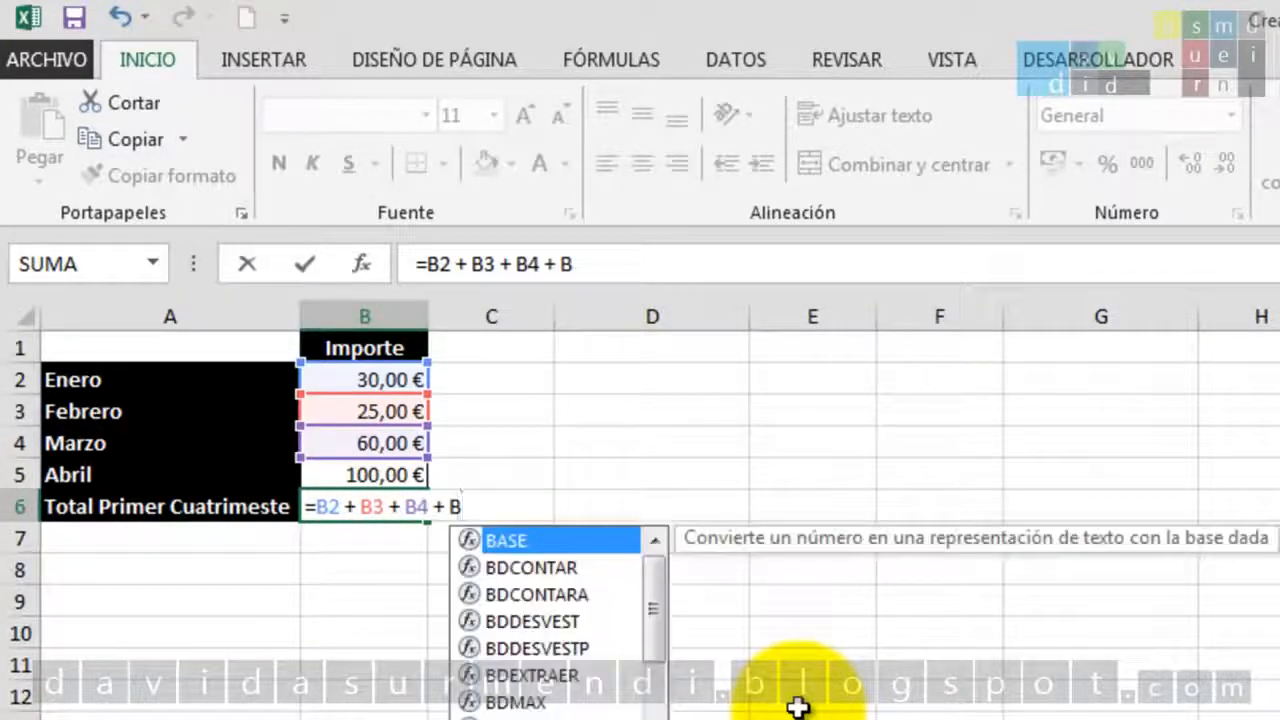
{"action": "type", "text": "5"}
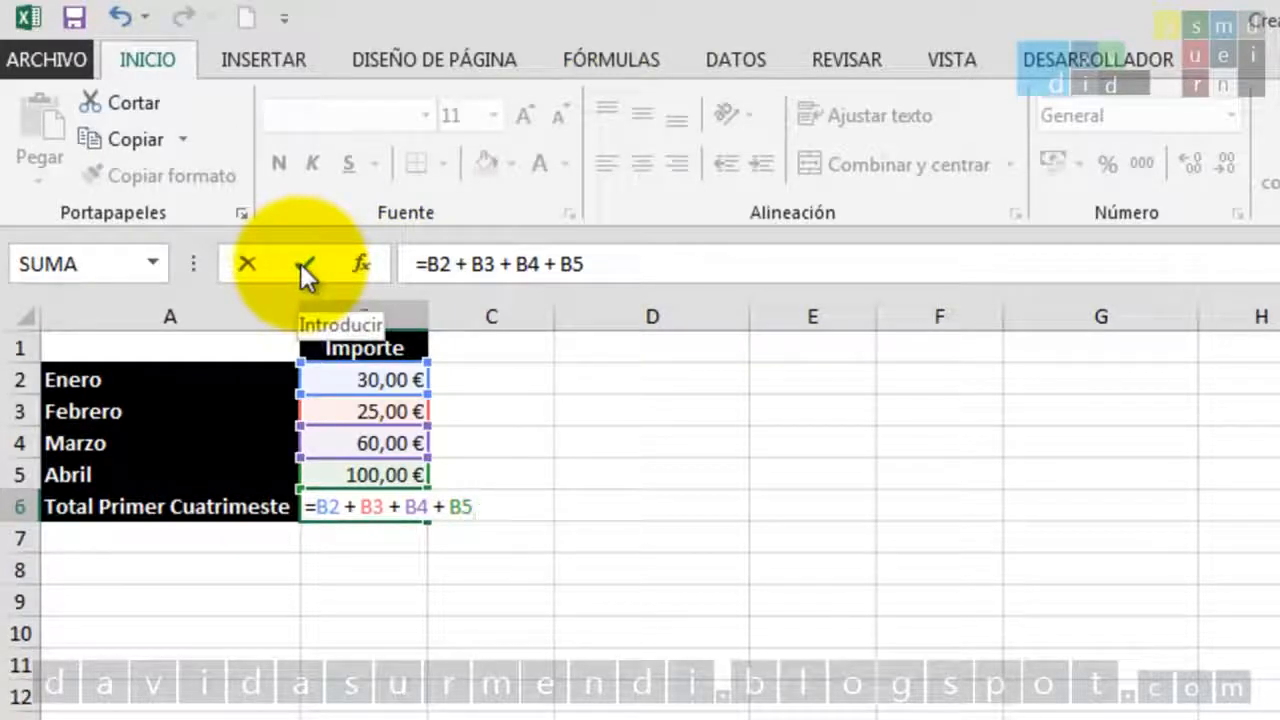
{"action": "key", "text": "Return"}
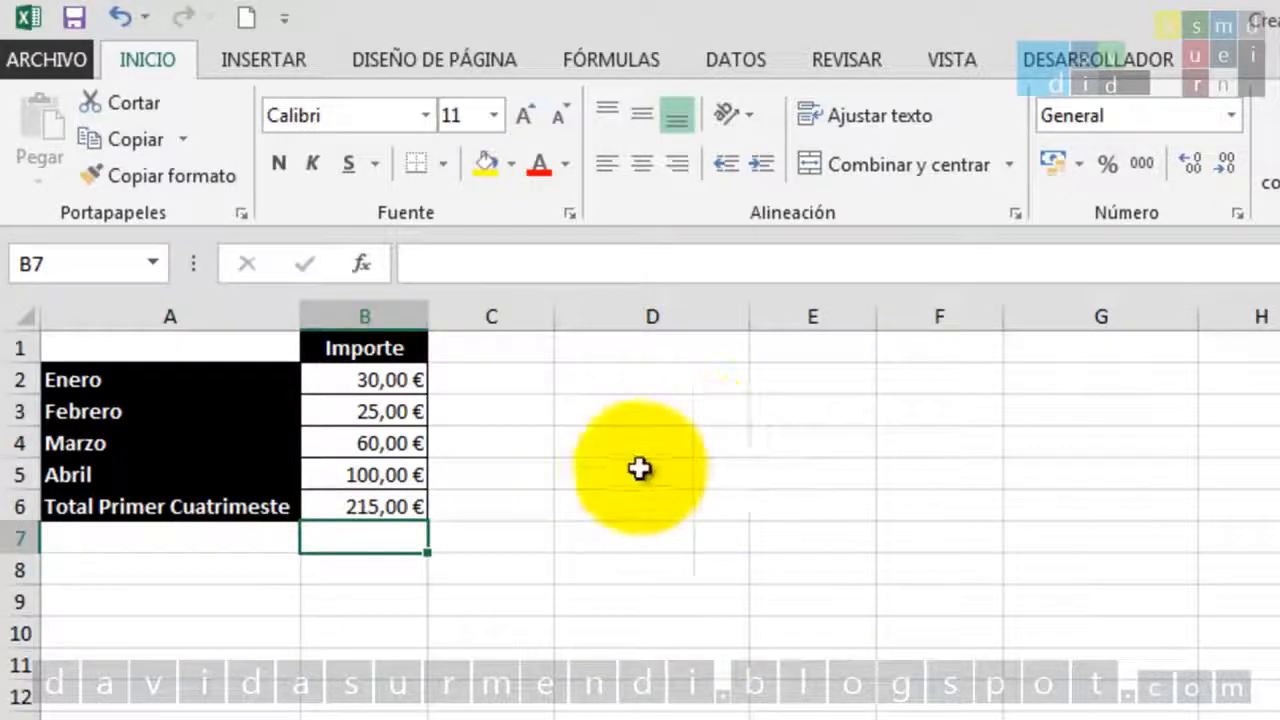
Replace the formula in B6 with an AutoSum of the monthly amounts, =SUMA(B2:B5).
{"action": "left_click", "coordinate": [375, 508]}
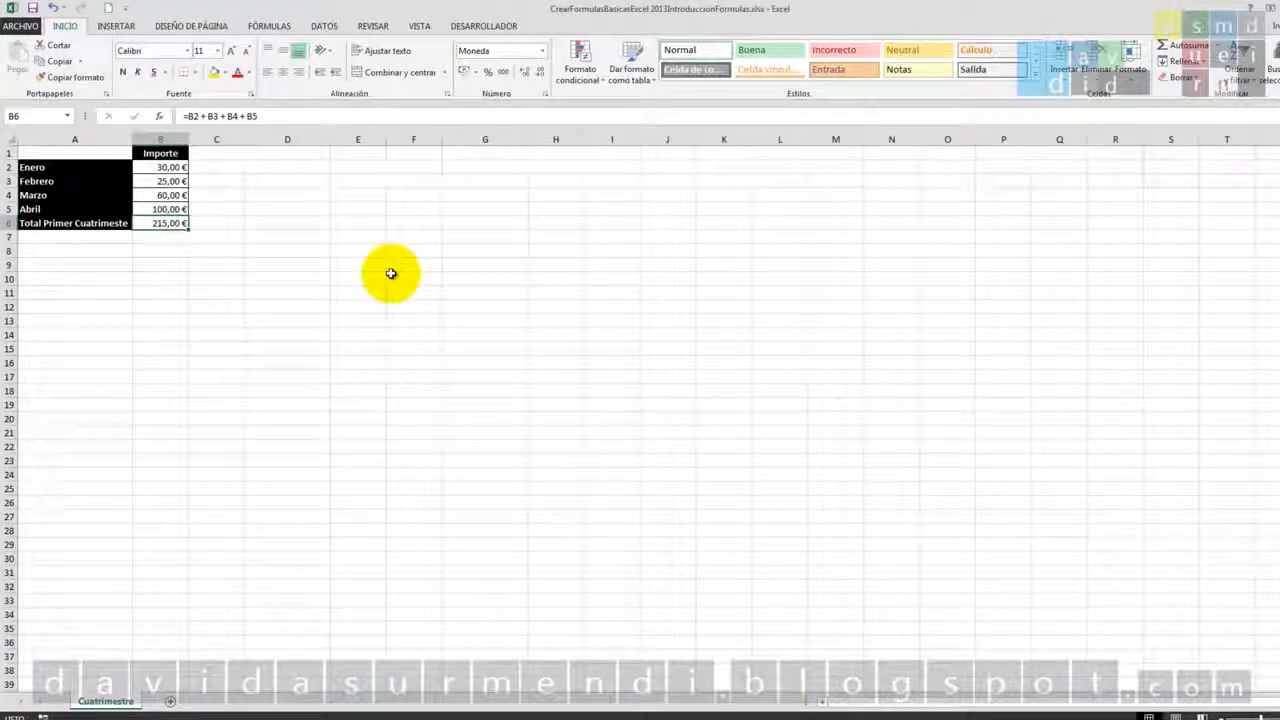
{"action": "key", "text": "Delete"}
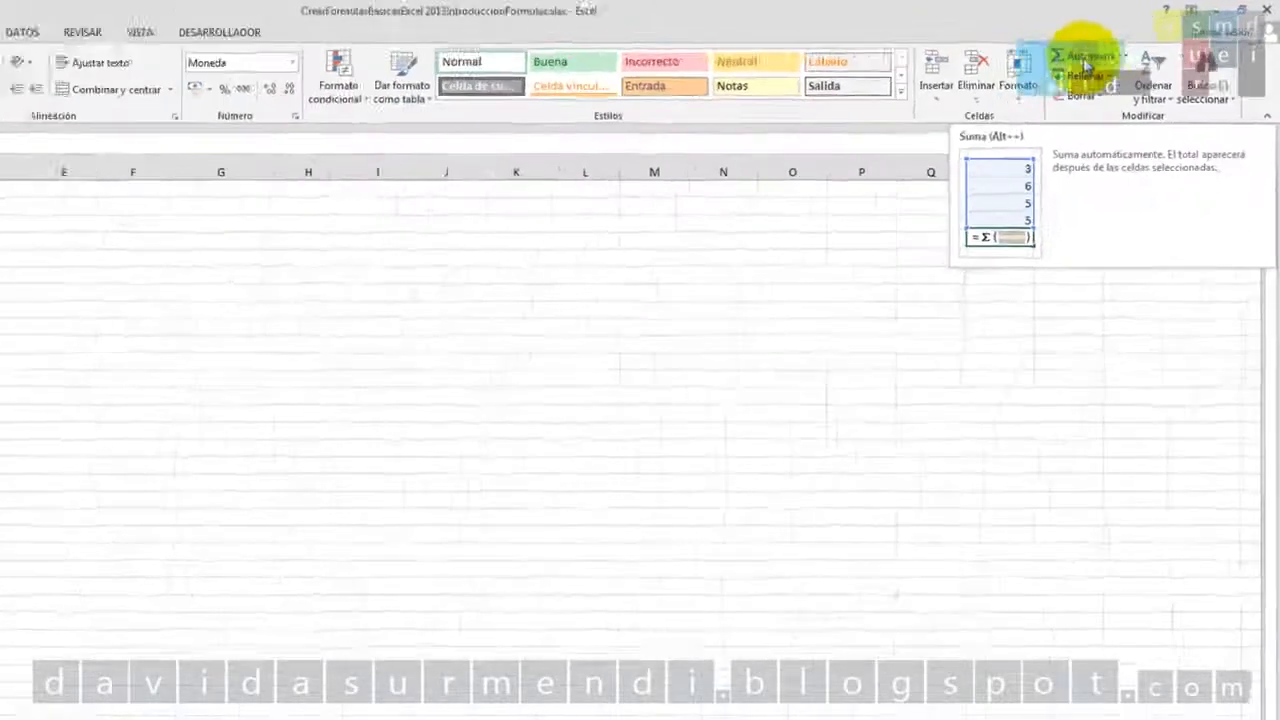
{"action": "left_click", "coordinate": [1117, 50]}
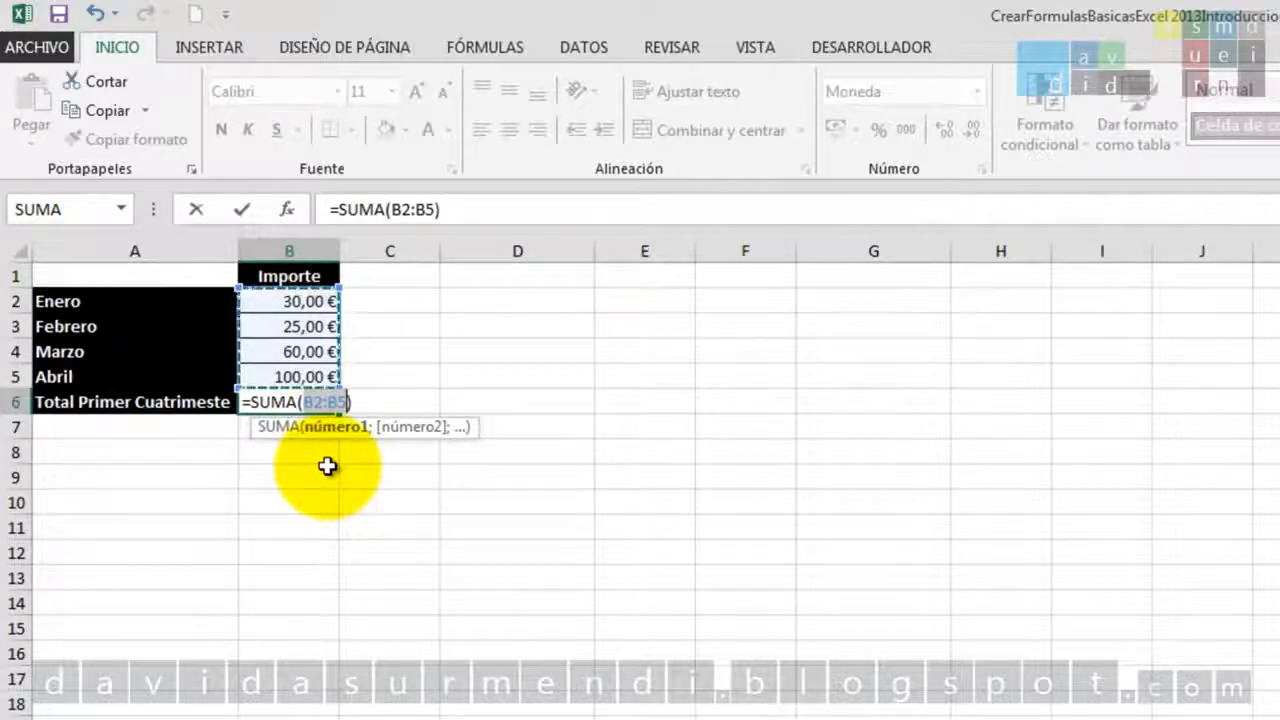
{"action": "double_click", "coordinate": [314, 402]}
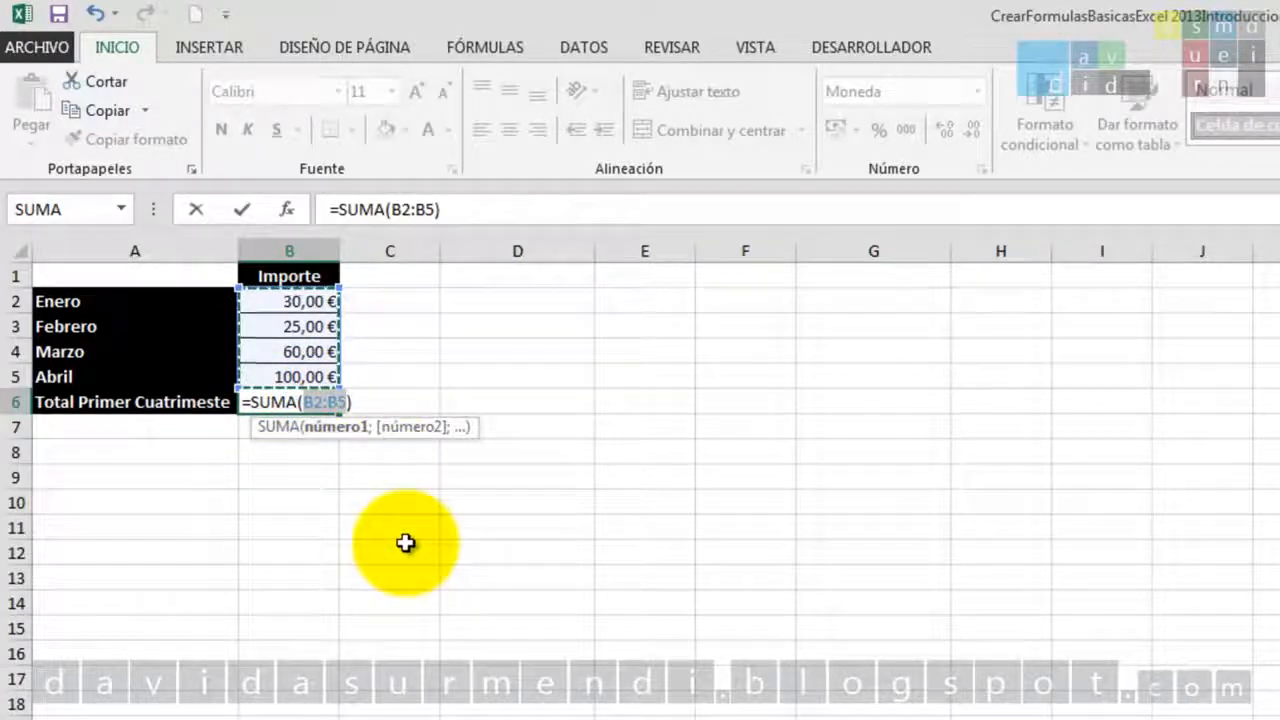
{"action": "key", "text": "Return"}
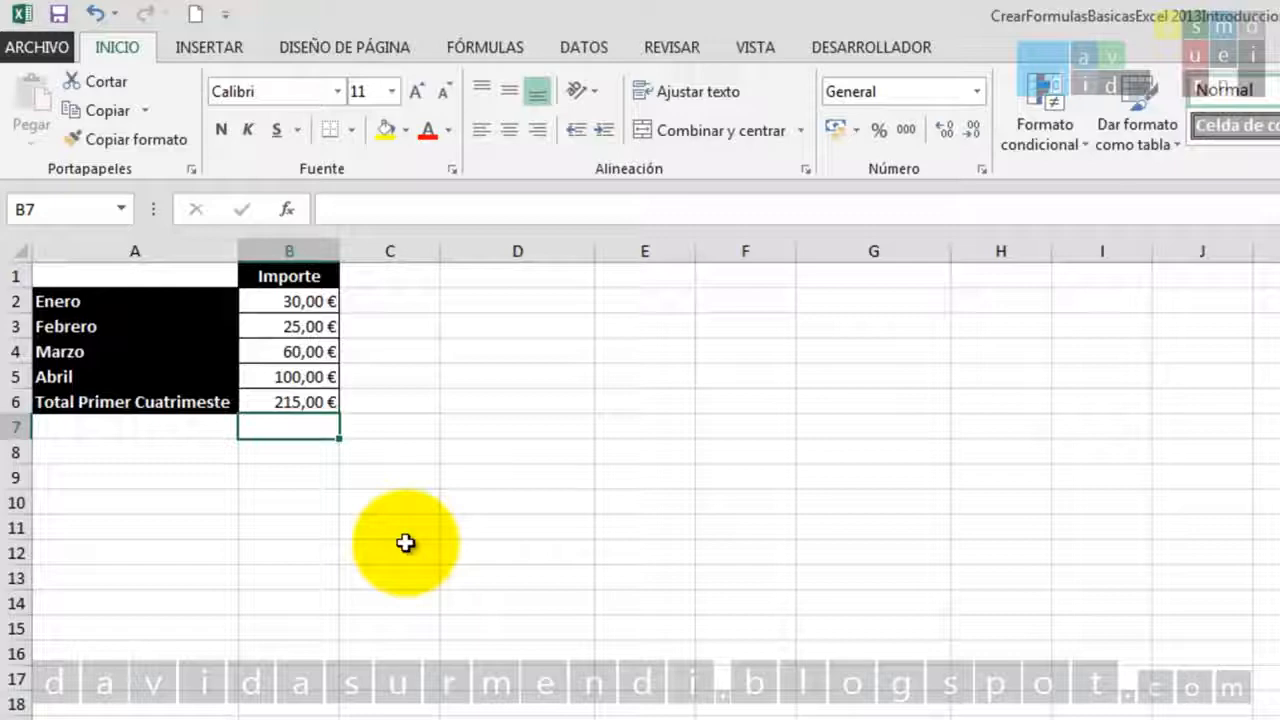
Open the SUMA formula in B6 to examine its referenced range and close it again.
{"action": "left_click", "coordinate": [340, 392]}
{"action": "double_click", "coordinate": [312, 401]}
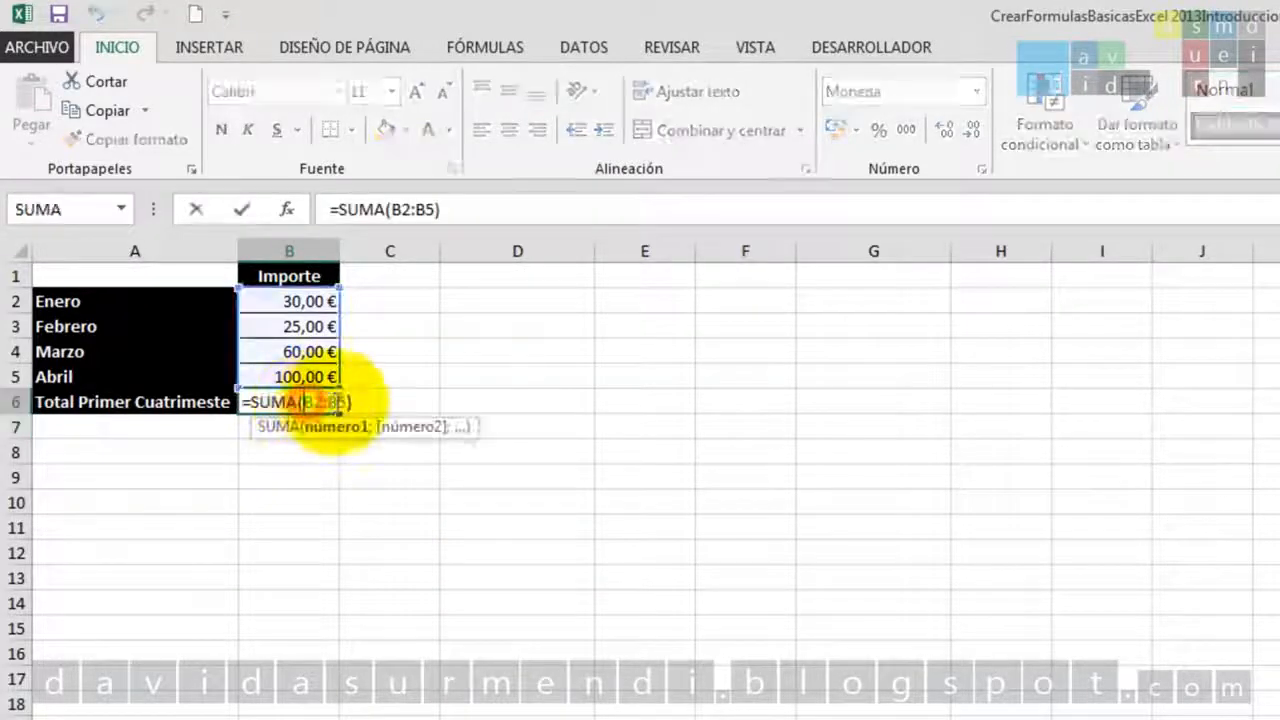
{"action": "left_click", "coordinate": [362, 401]}
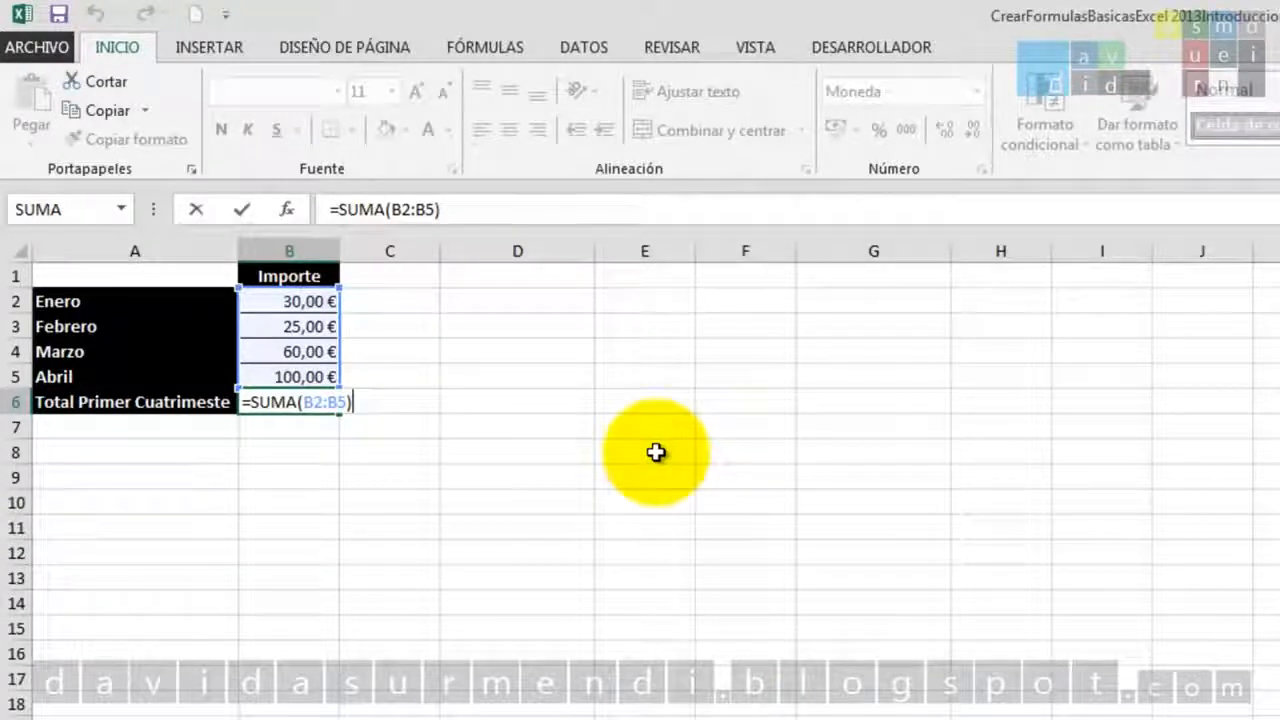
{"action": "key", "text": "Return"}
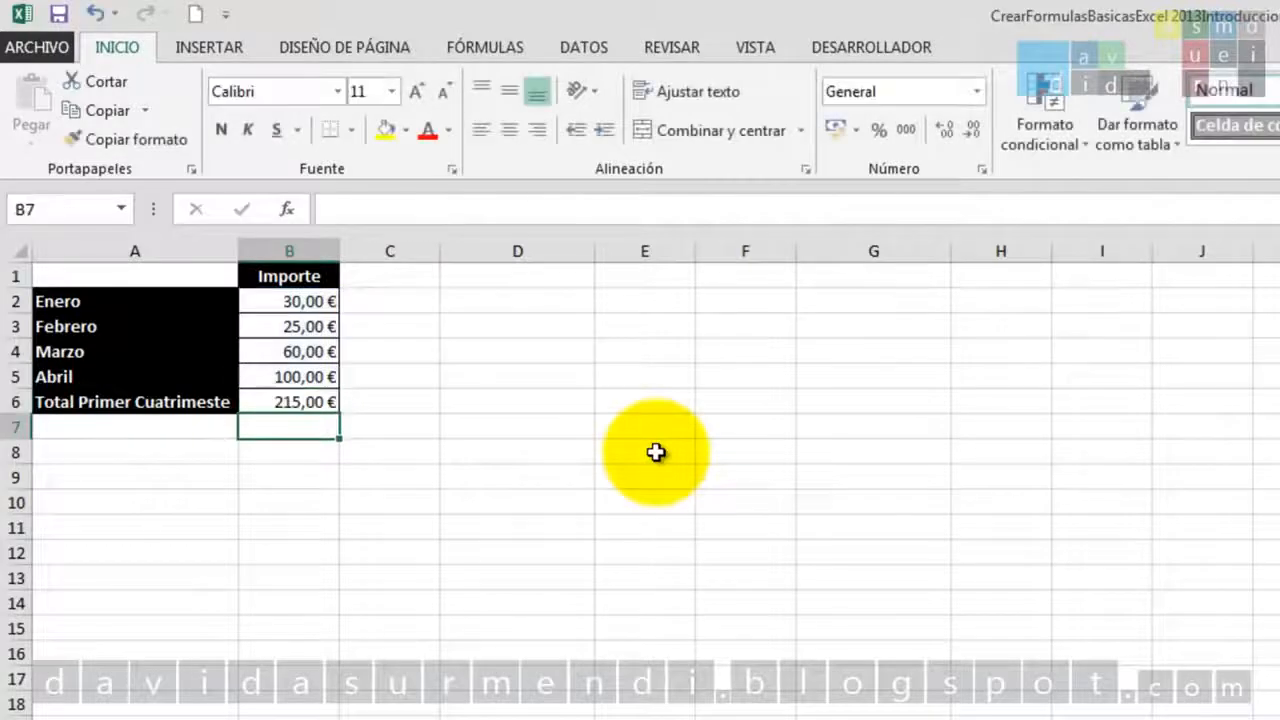
Clear cell B6 and enter the total as +B2 + B3 + B4 + B5, starting with a plus sign.
{"action": "left_click", "coordinate": [296, 401]}
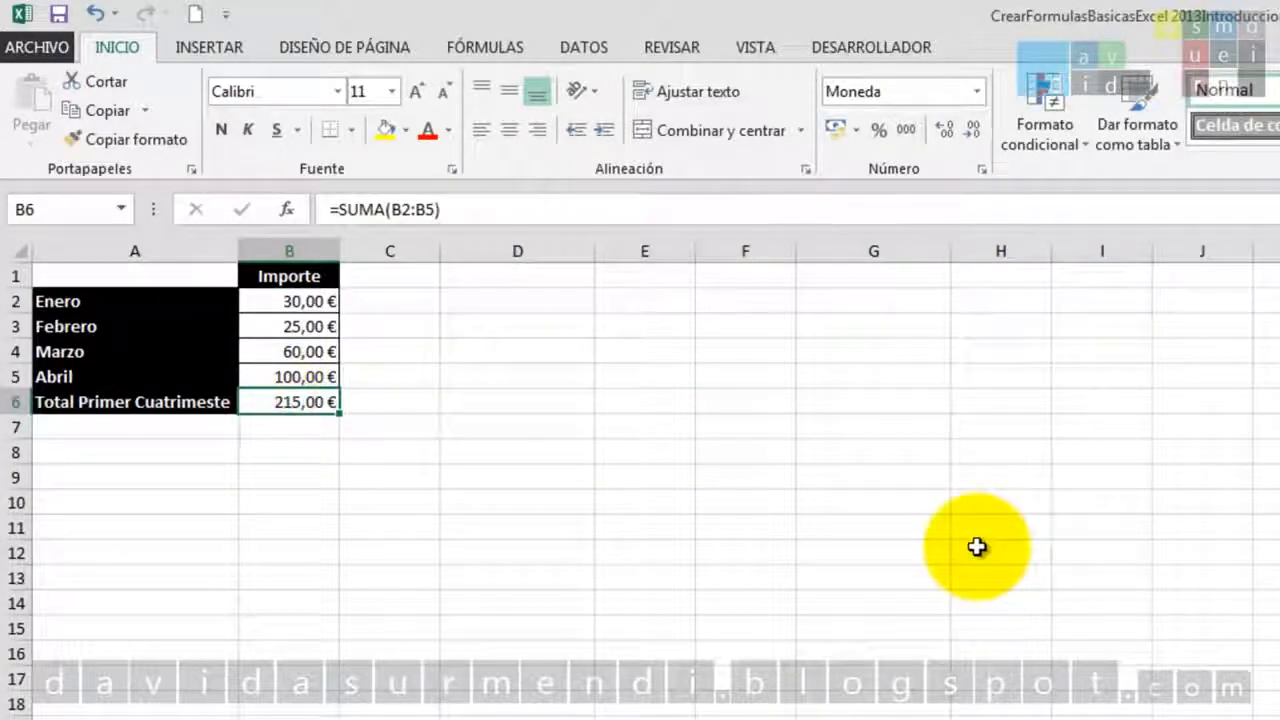
{"action": "key", "text": "Delete"}
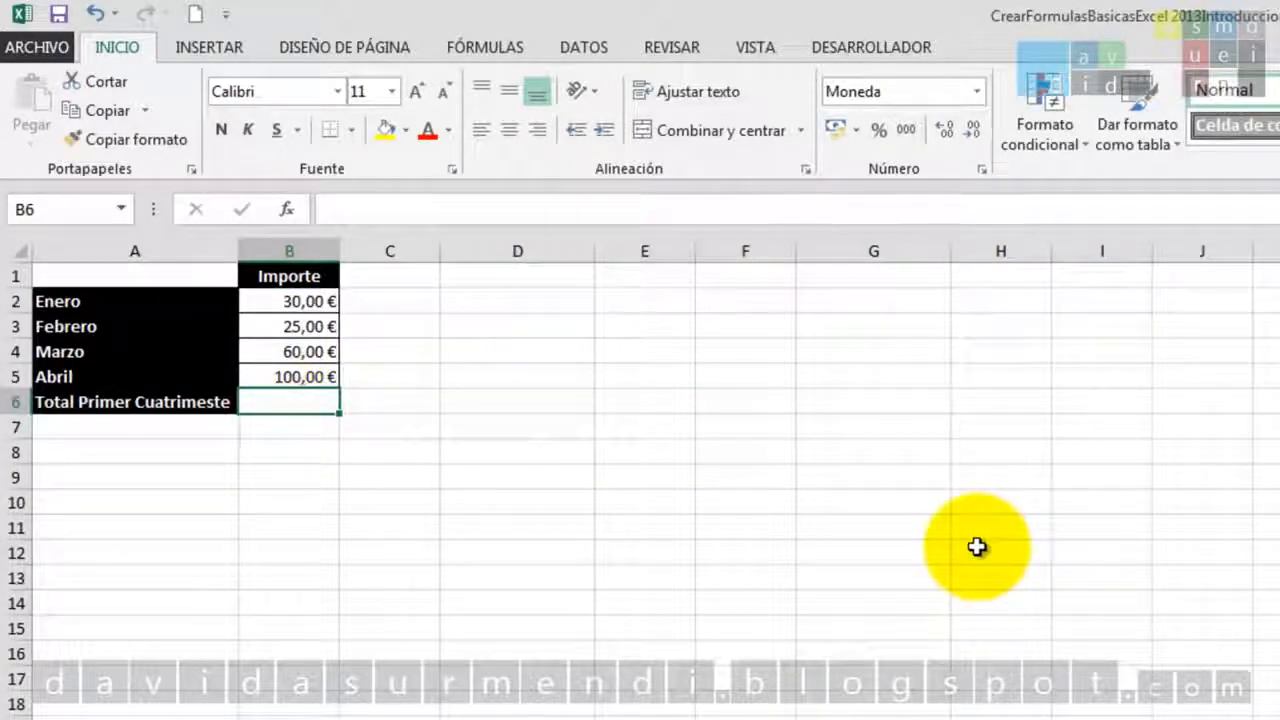
{"action": "type", "text": "+"}
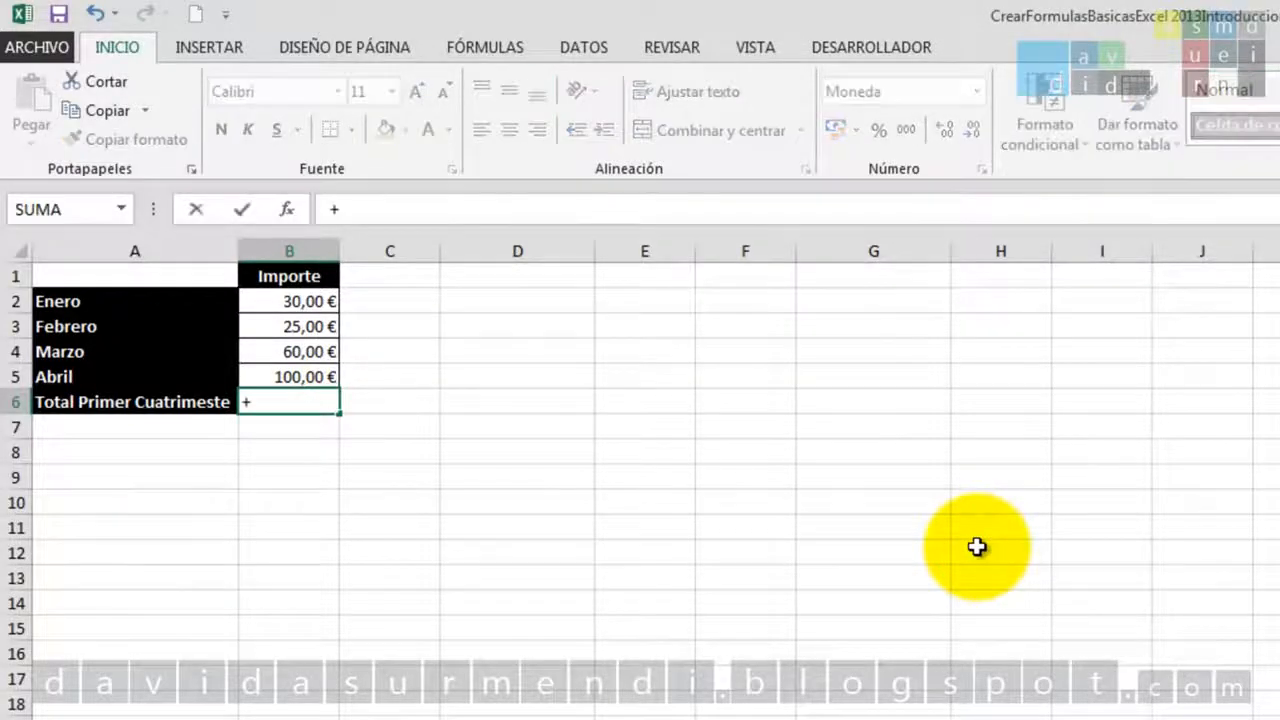
{"action": "type", "text": "B2"}
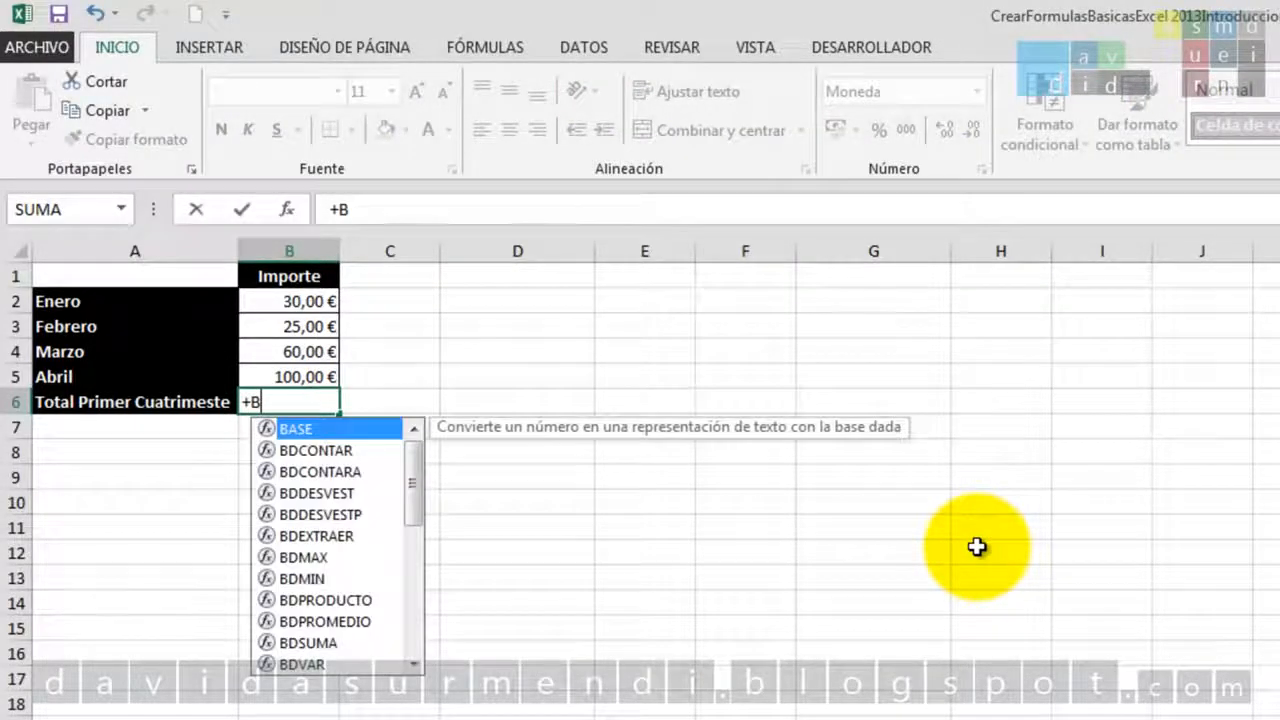
{"action": "type", "text": " + B"}
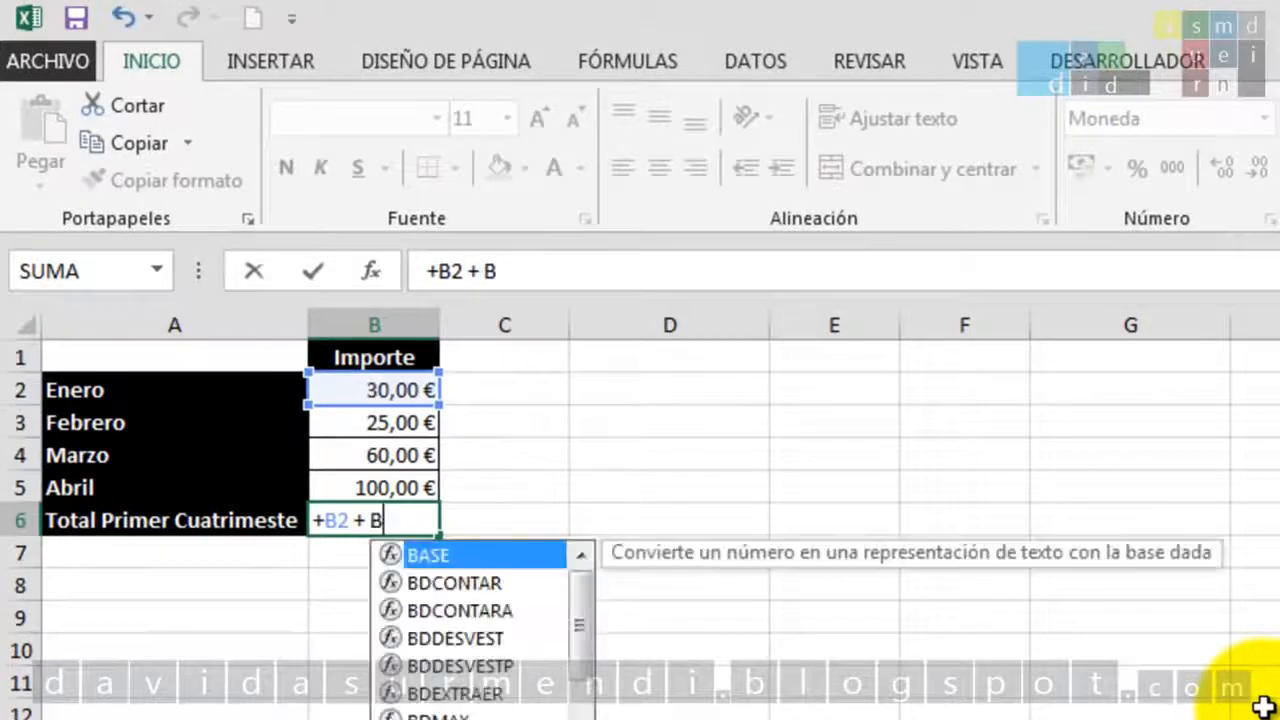
{"action": "type", "text": "3 + B"}
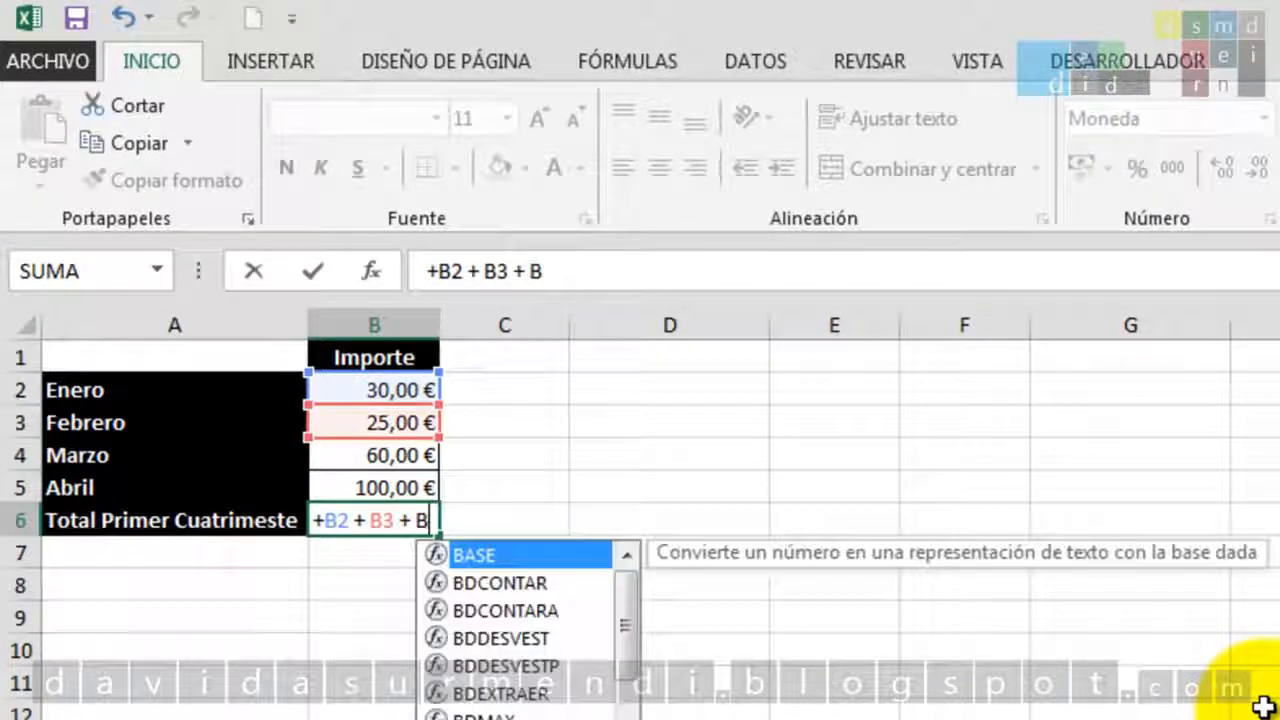
{"action": "type", "text": "4 + B5"}
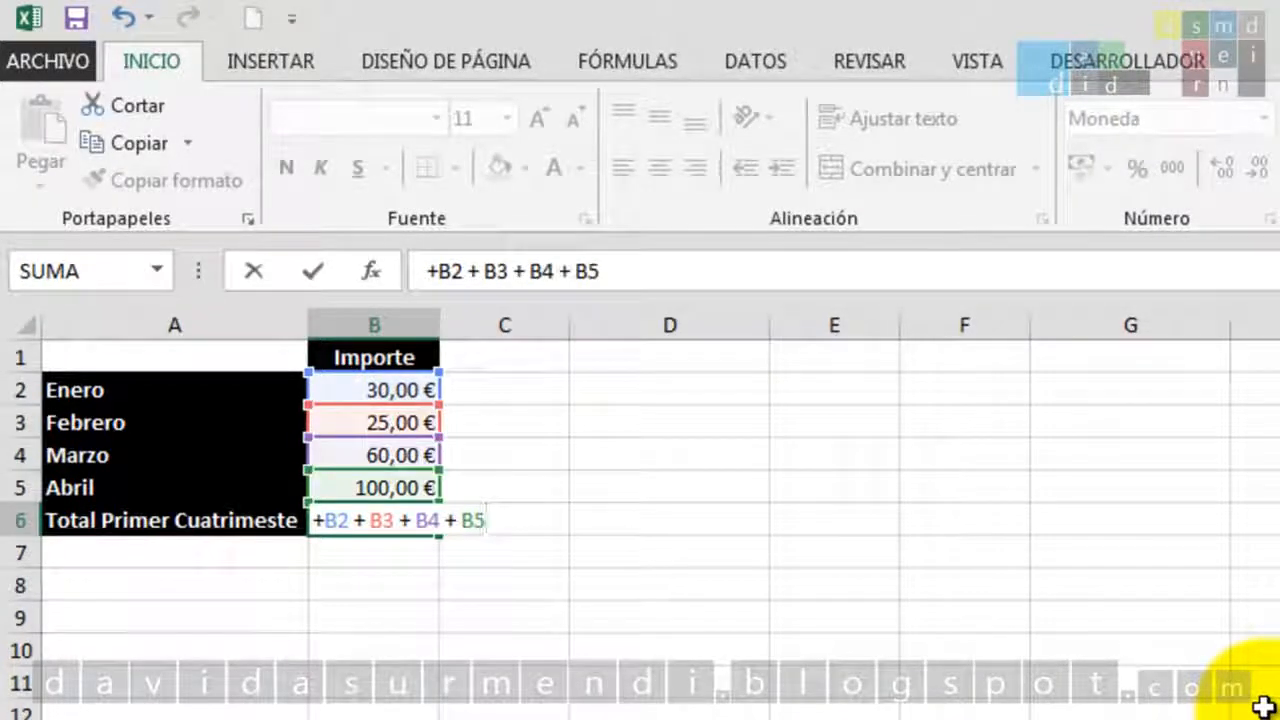
{"action": "key", "text": "Return"}
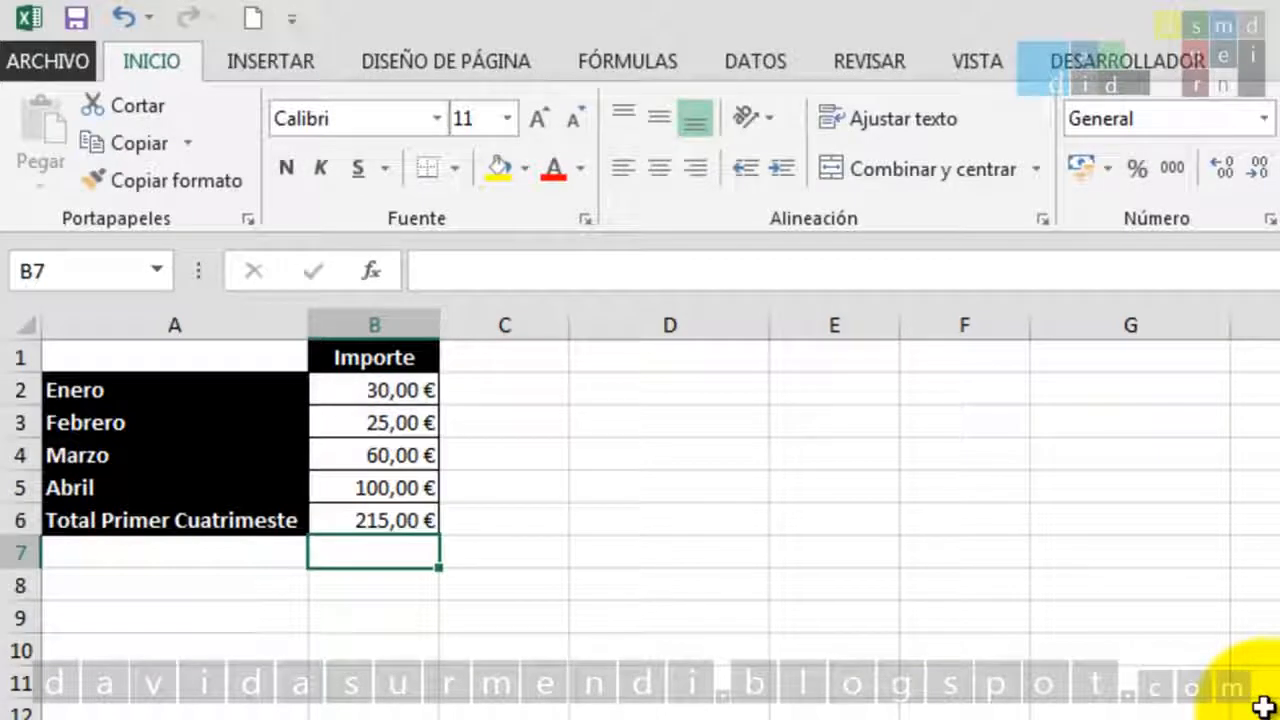
Open the formula that starts with a plus sign in B6 and erase it entirely, leaving the empty cell selected.
{"action": "key", "text": "Up"}
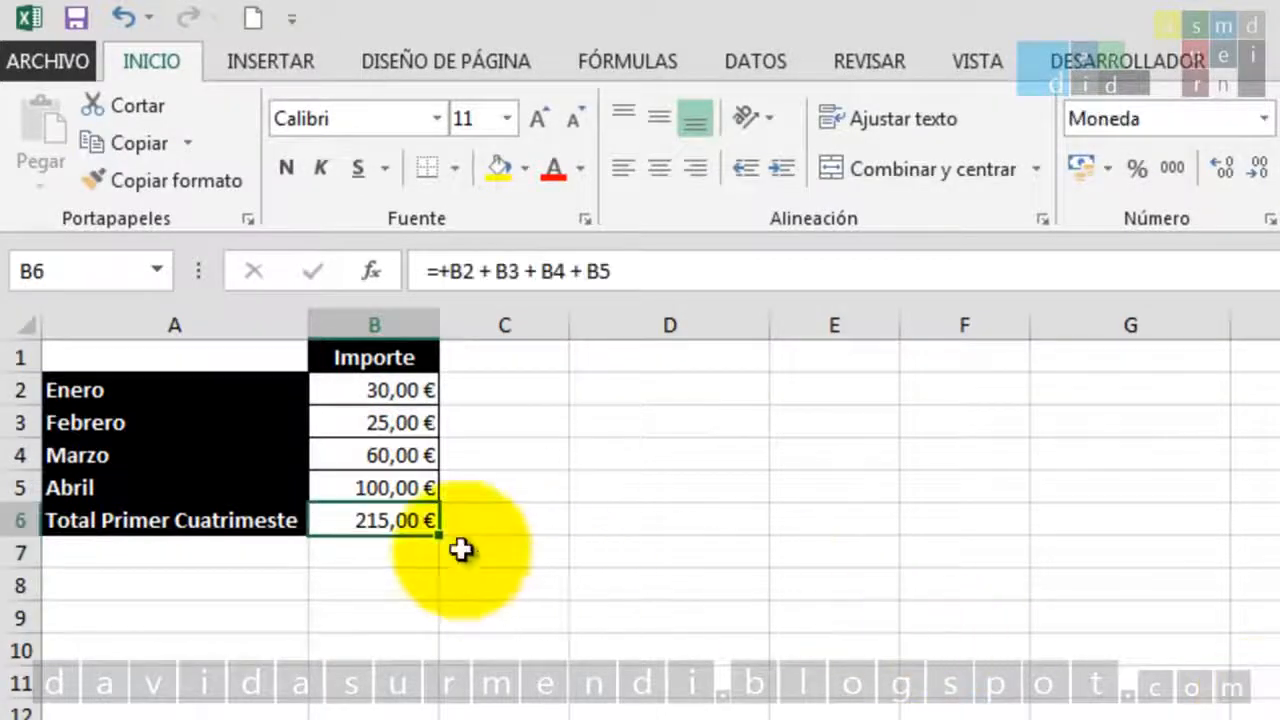
{"action": "double_click", "coordinate": [400, 517]}
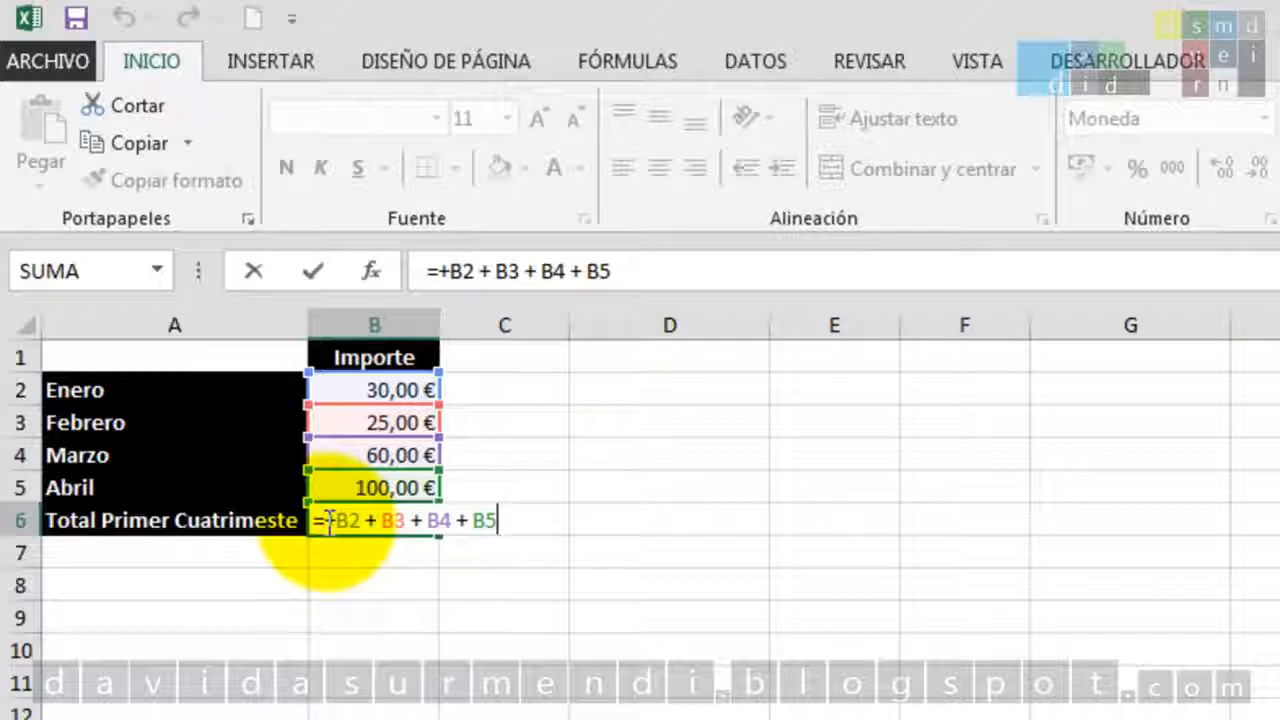
{"action": "key", "text": "BackSpace"}
{"action": "key", "text": "BackSpace"}
{"action": "key", "text": "BackSpace"}
{"action": "key", "text": "BackSpace"}
{"action": "key", "text": "BackSpace"}
{"action": "key", "text": "BackSpace"}
{"action": "key", "text": "BackSpace"}
{"action": "key", "text": "BackSpace"}
{"action": "key", "text": "BackSpace"}
{"action": "key", "text": "BackSpace"}
{"action": "key", "text": "BackSpace"}
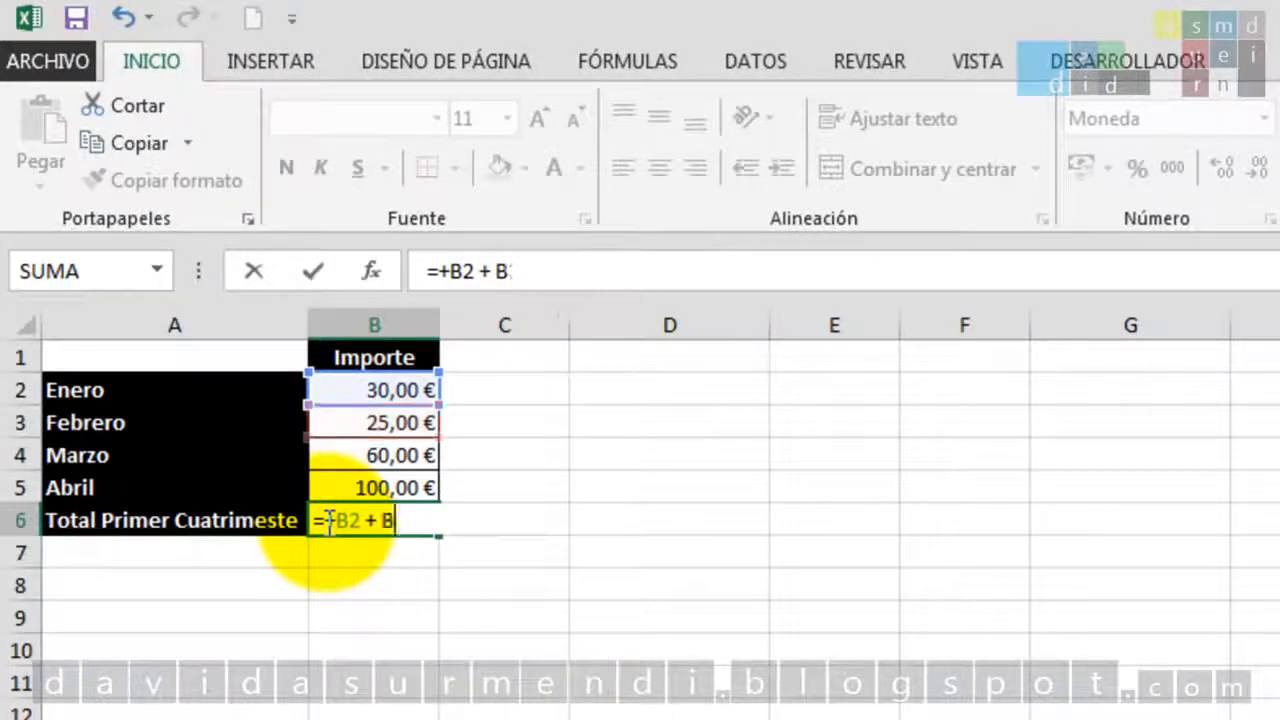
{"action": "key", "text": "BackSpace"}
{"action": "key", "text": "BackSpace"}
{"action": "key", "text": "BackSpace"}
{"action": "key", "text": "BackSpace"}
{"action": "key", "text": "BackSpace"}
{"action": "key", "text": "BackSpace"}
{"action": "key", "text": "BackSpace"}
{"action": "key", "text": "BackSpace"}
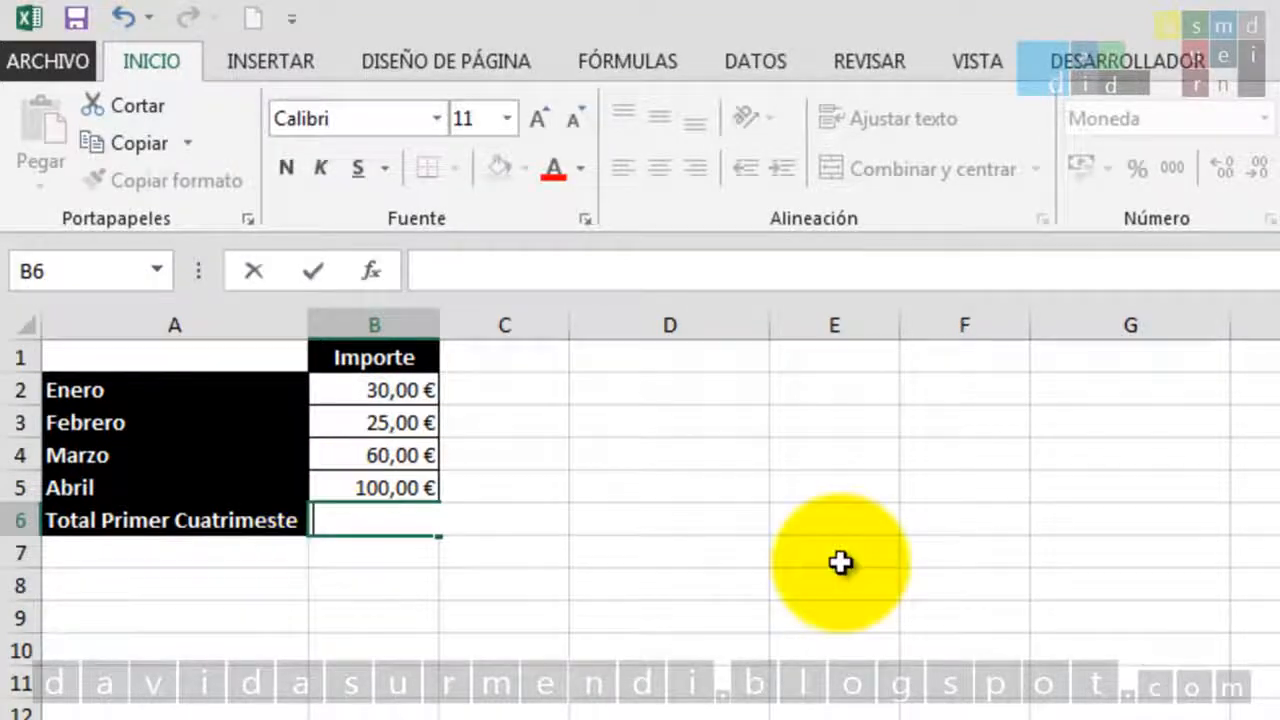
{"action": "key", "text": "Return"}
{"action": "key", "text": "Up"}
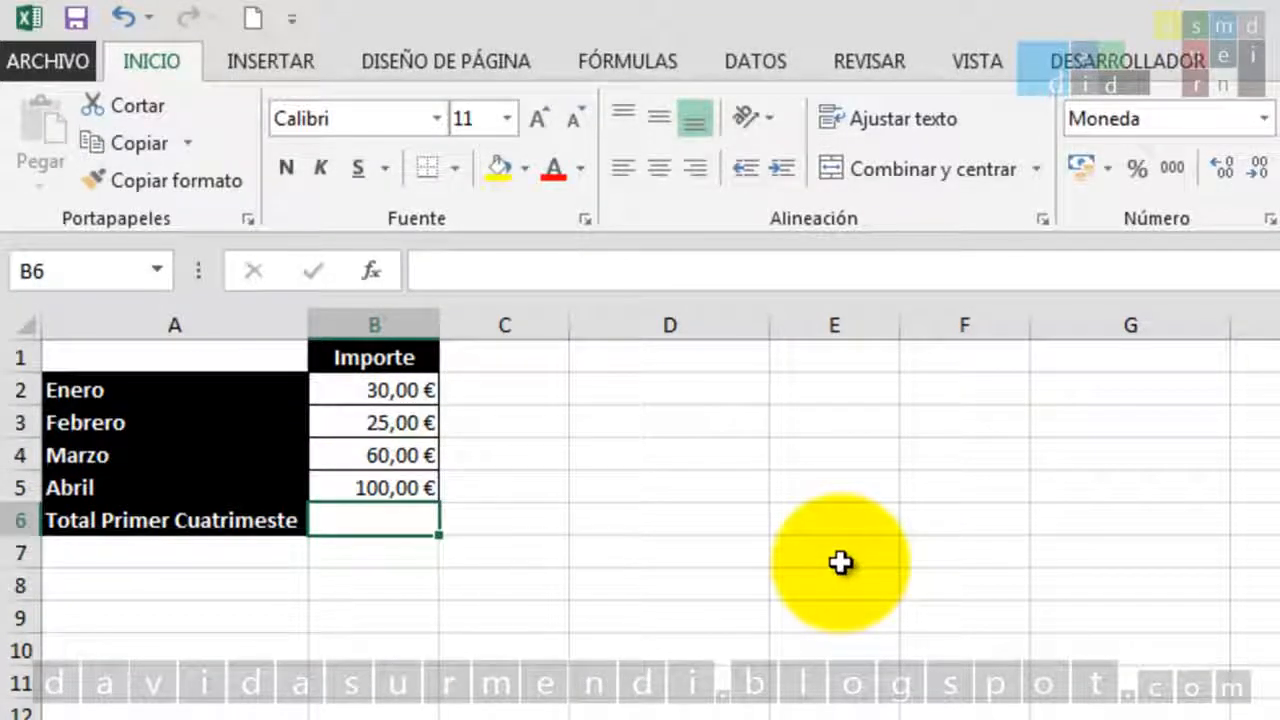
Enter the total in B6 as =B2 + B3 + B4 +B5, picking each monthly amount from the sheet, and reselect B6 to check its formula.
{"action": "type", "text": "="}
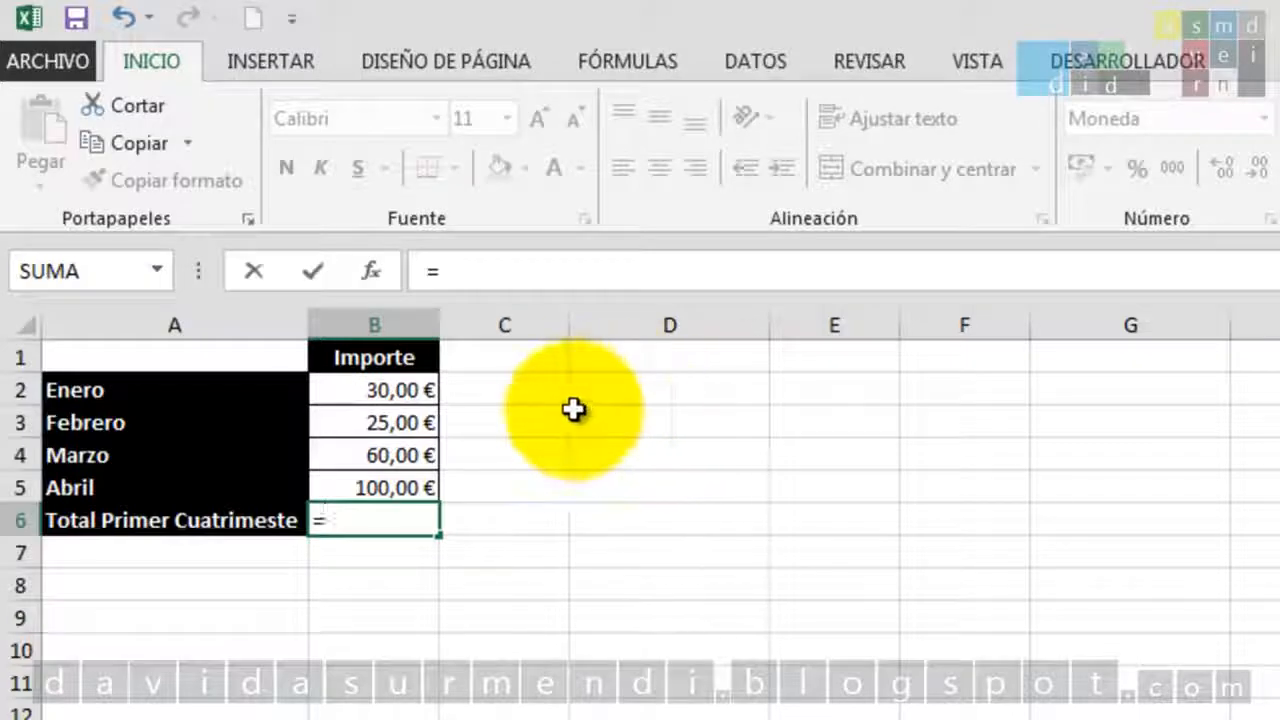
{"action": "left_click", "coordinate": [400, 391]}
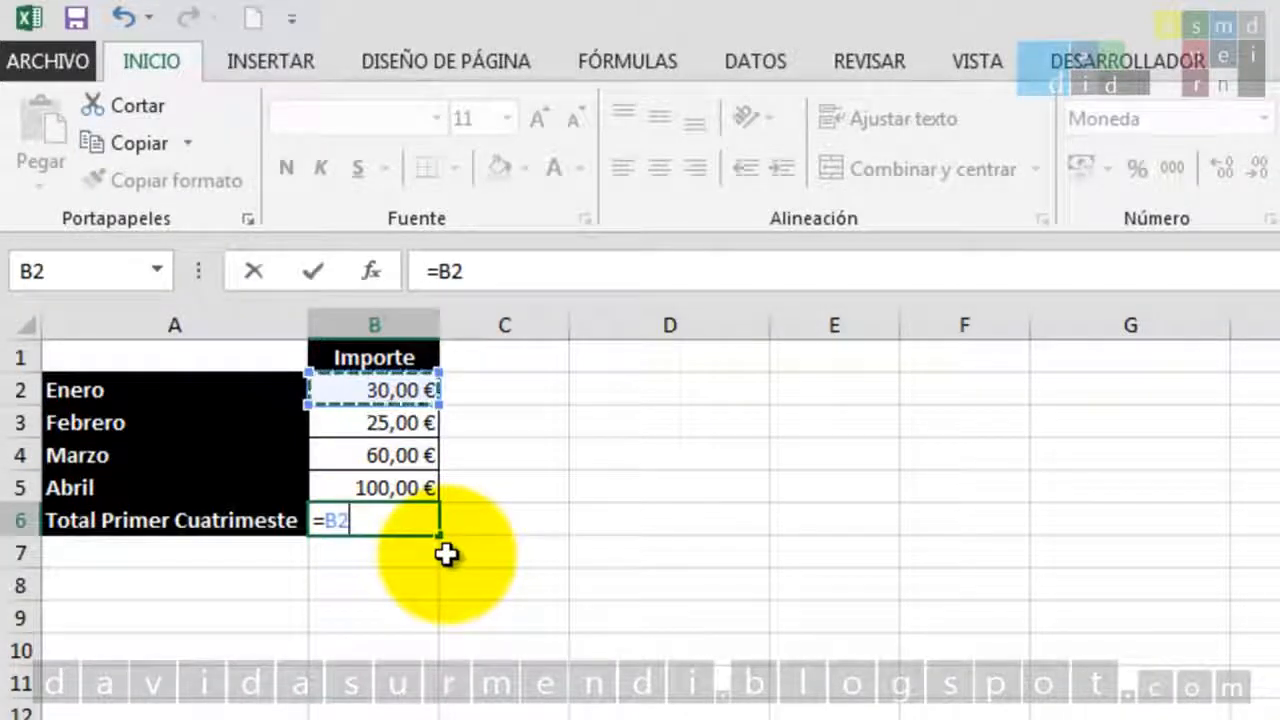
{"action": "type", "text": "+"}
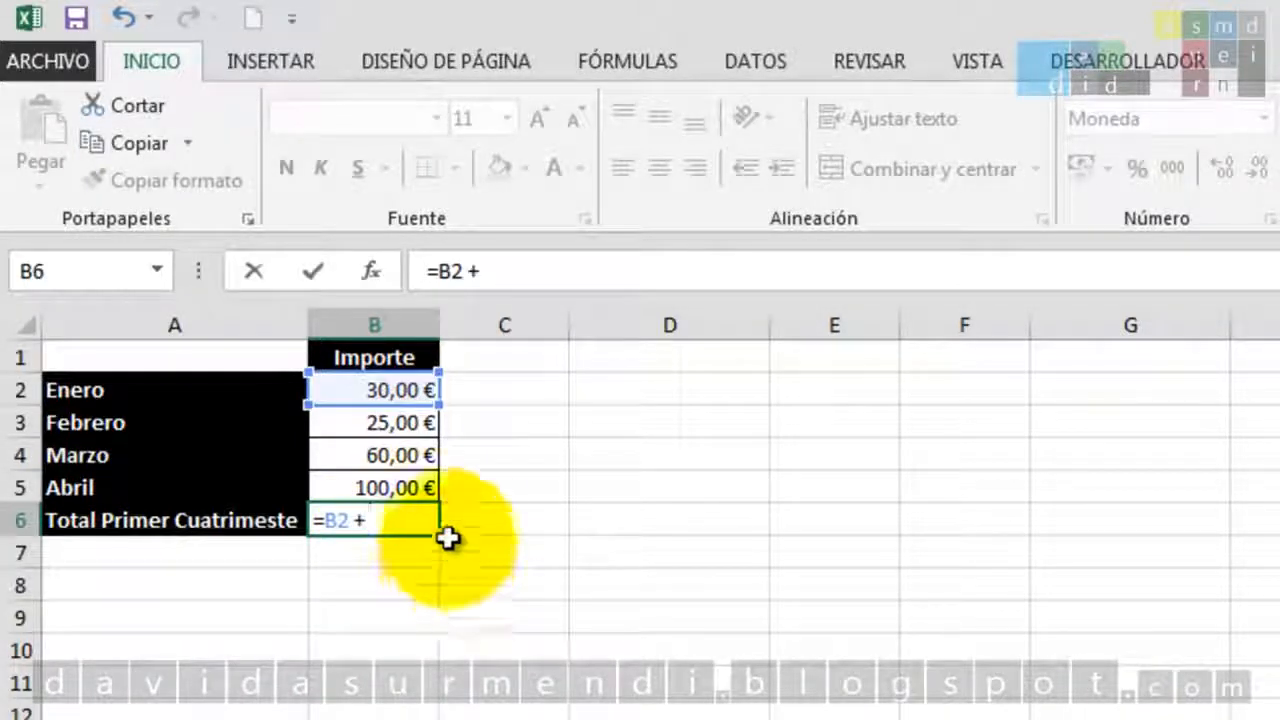
{"action": "left_click", "coordinate": [414, 421]}
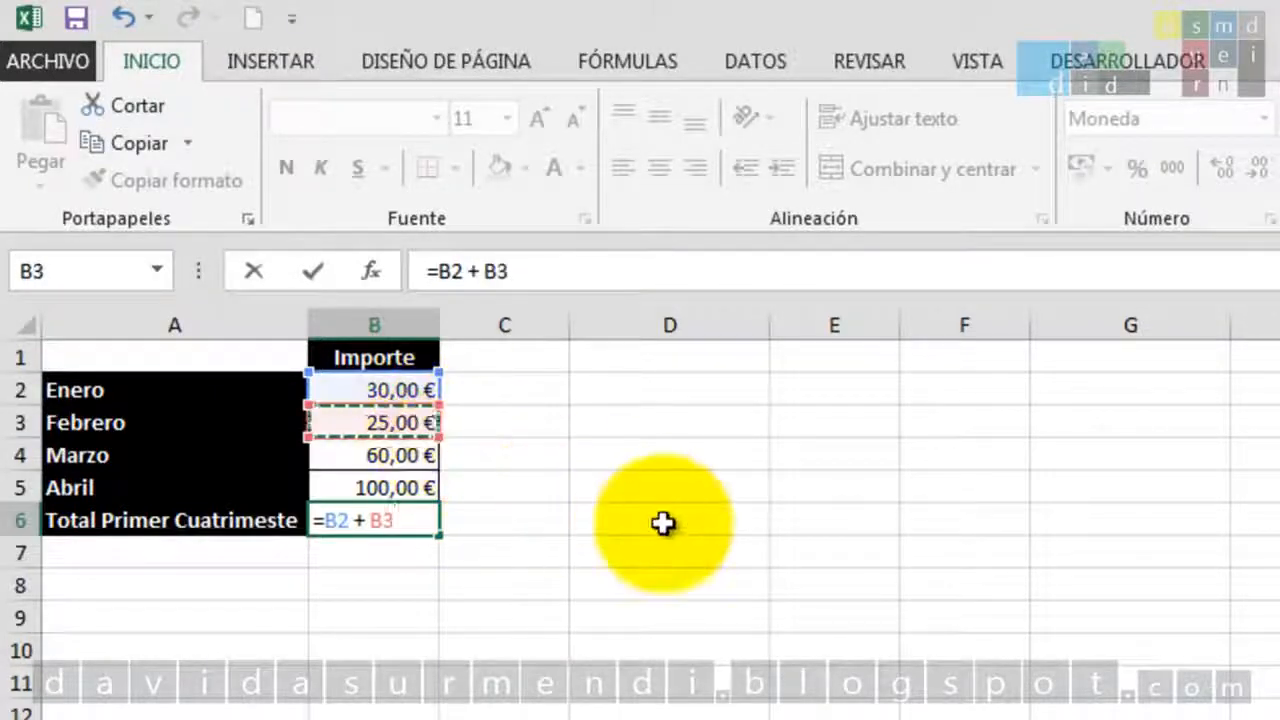
{"action": "type", "text": "+"}
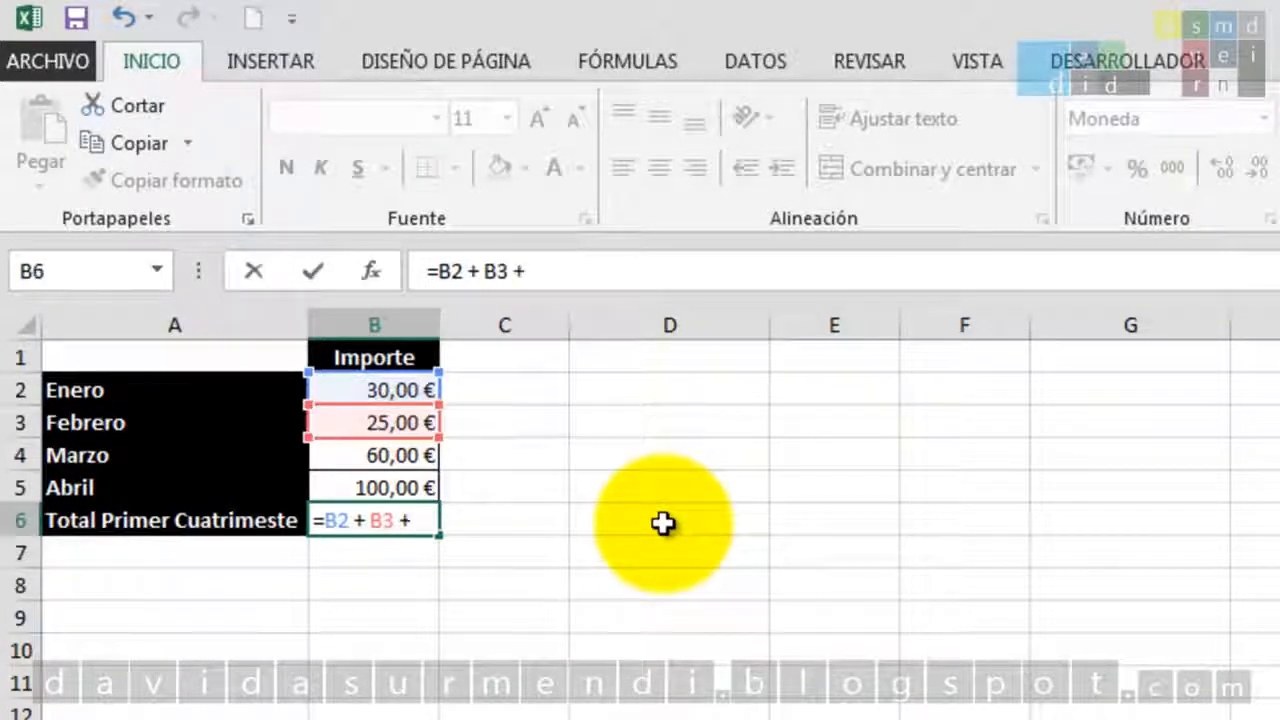
{"action": "left_click", "coordinate": [388, 455]}
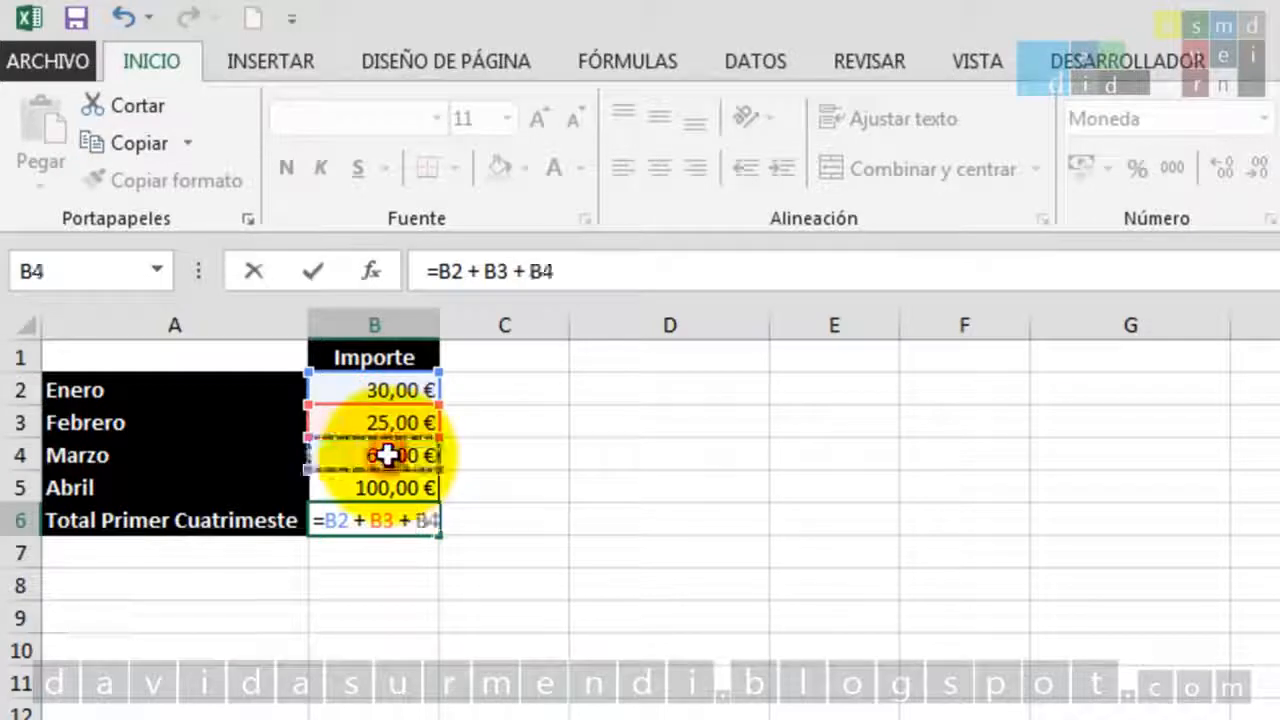
{"action": "type", "text": "+"}
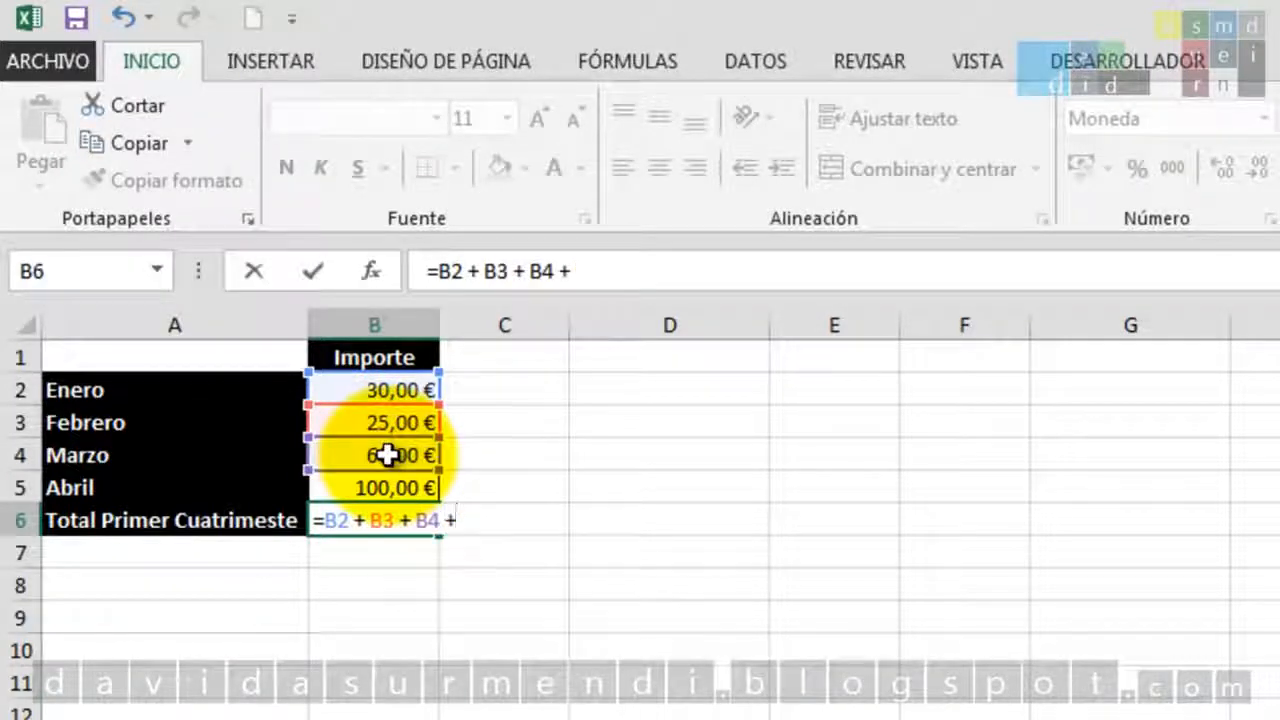
{"action": "left_click", "coordinate": [415, 488]}
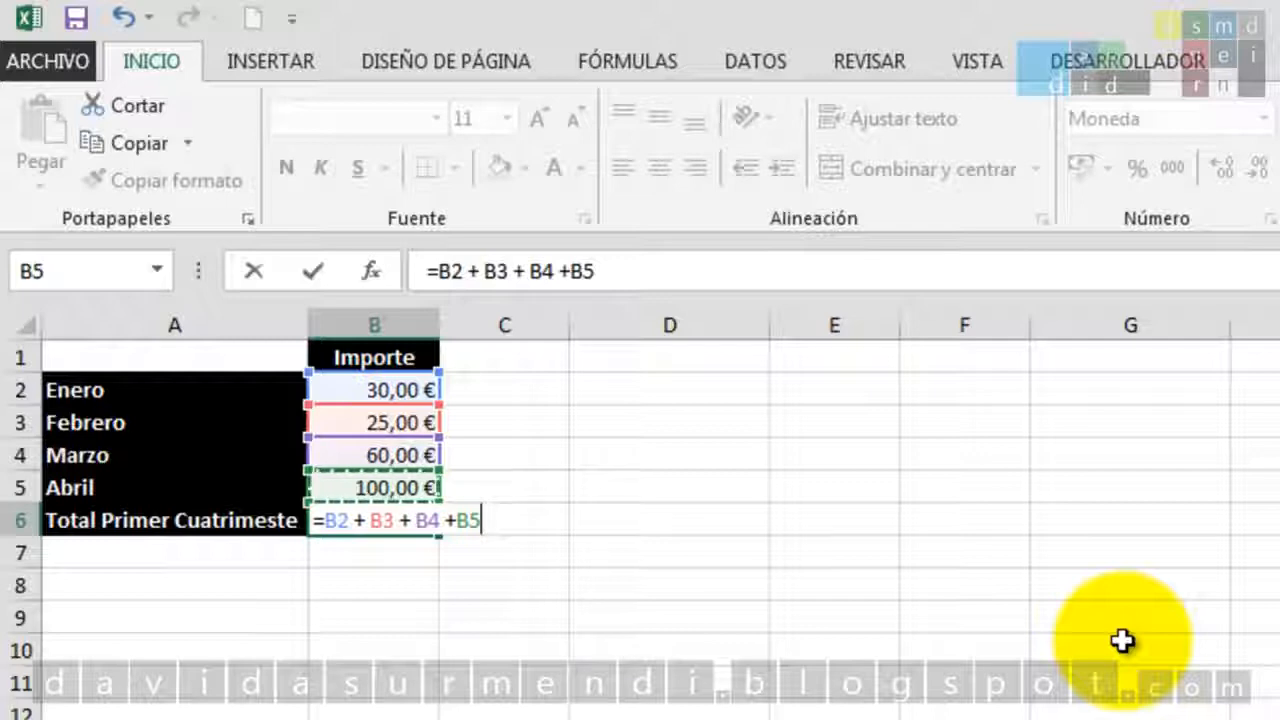
{"action": "key", "text": "Return"}
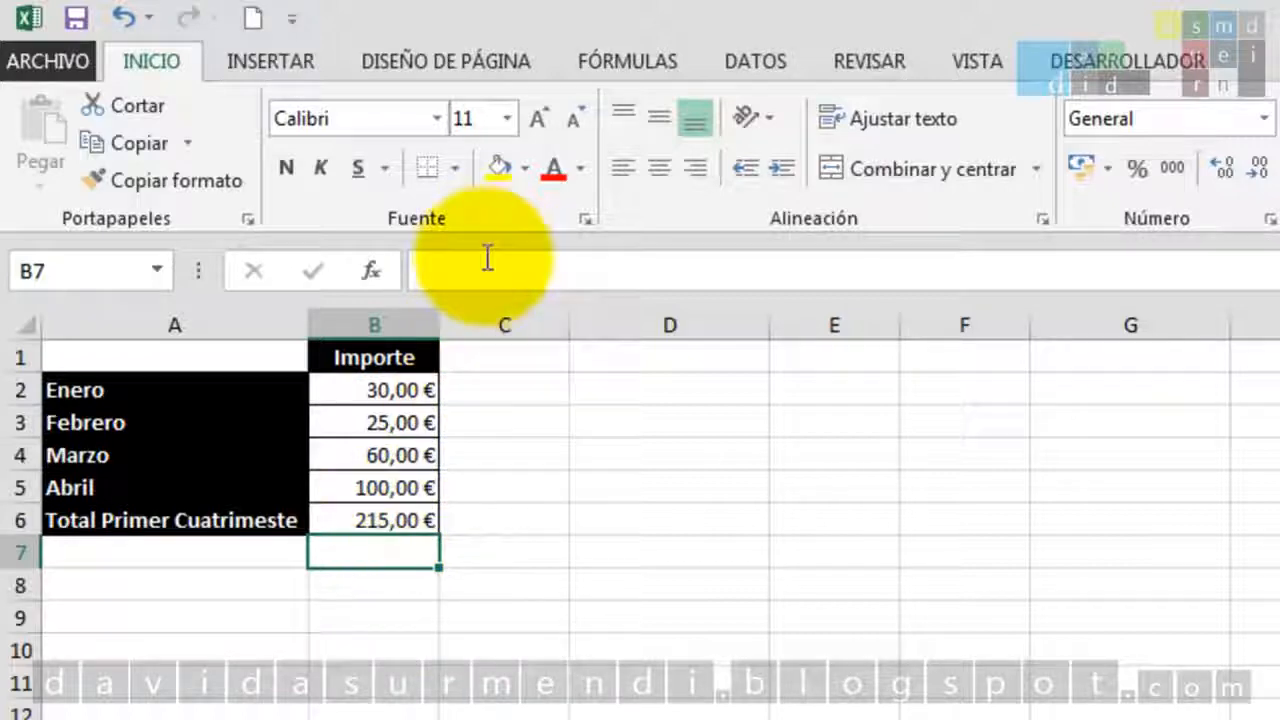
{"action": "left_click", "coordinate": [395, 522]}
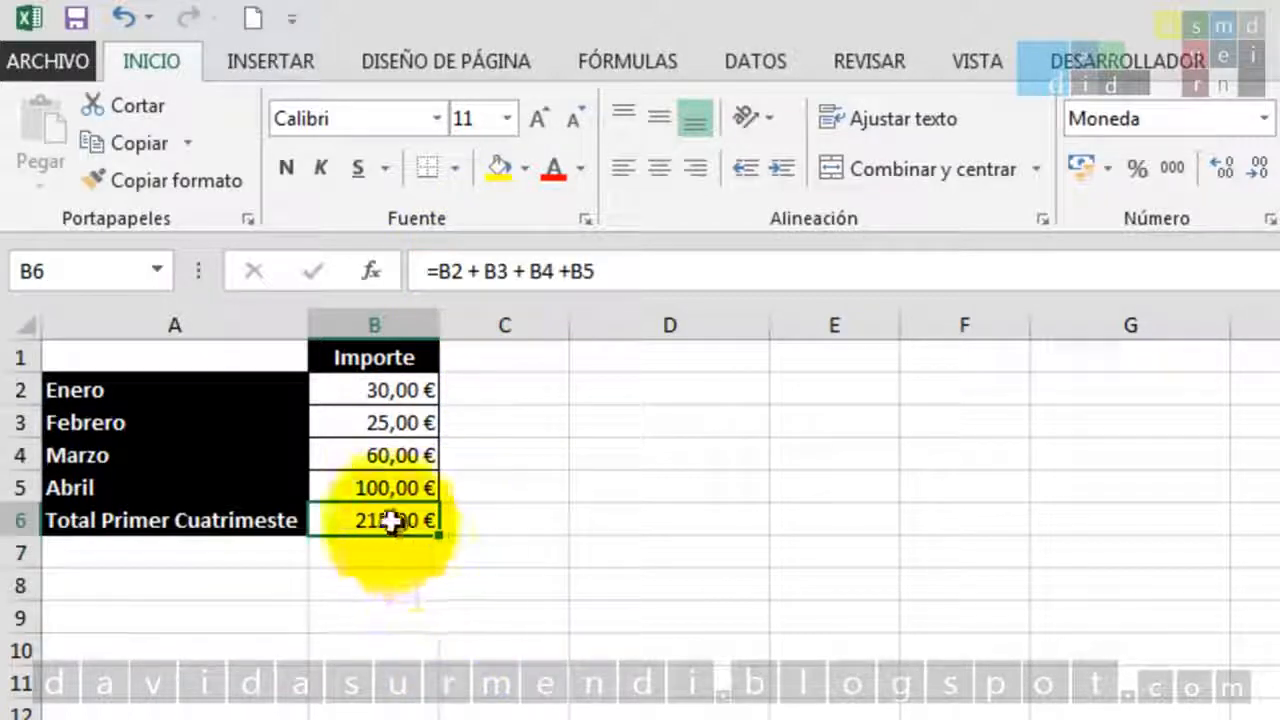